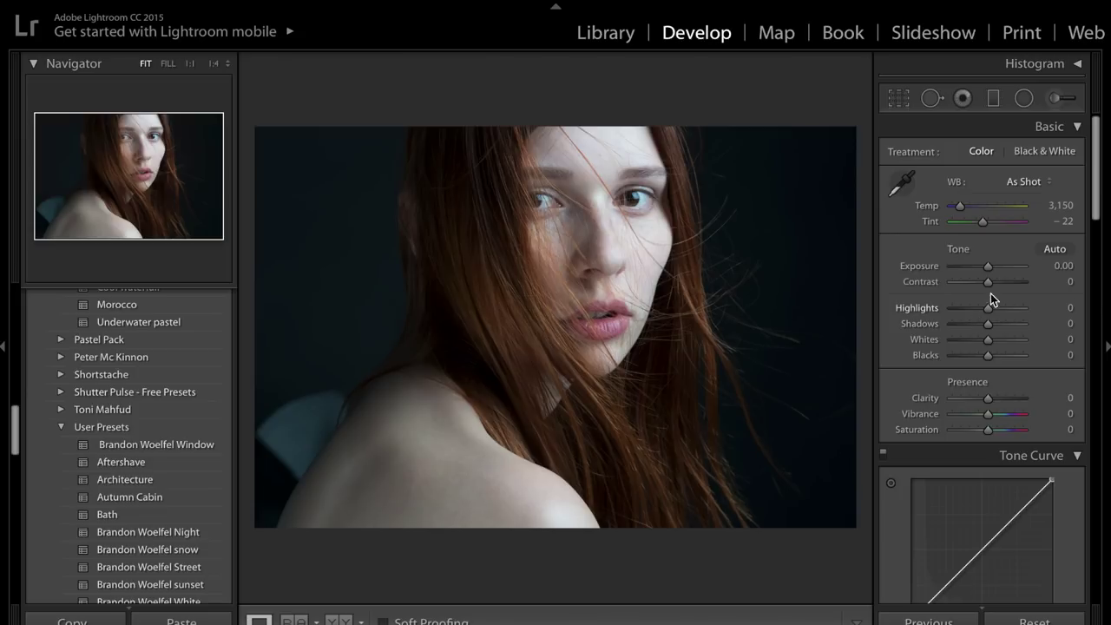
Set the photo's highlights to −87 and shadows to +100, and compare the result with the original
left_click_drag(988, 315, 956, 313)
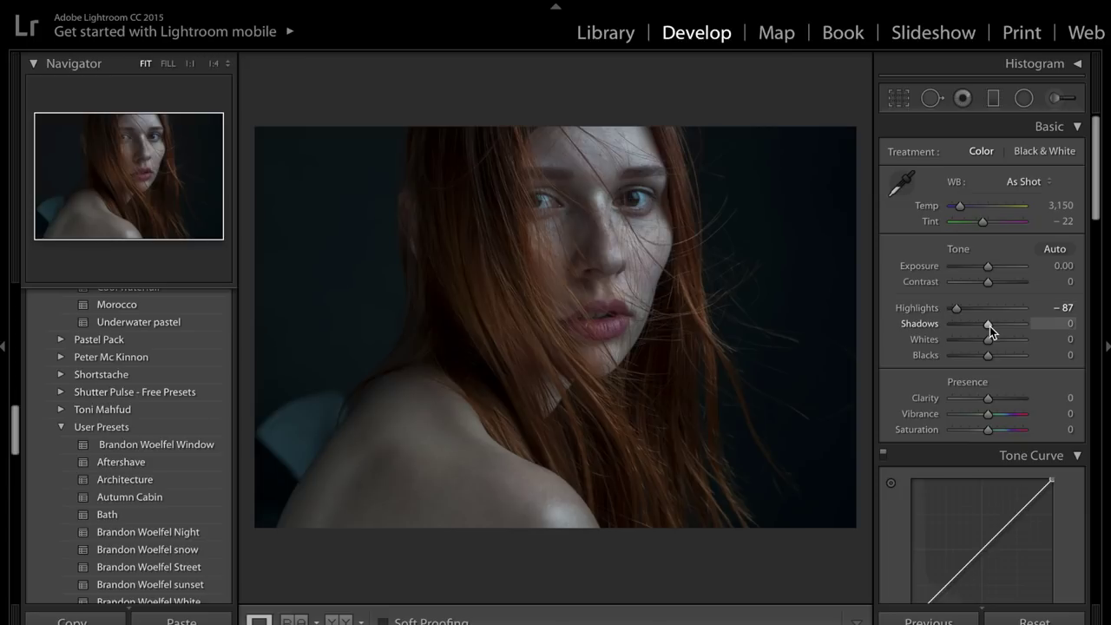
left_click_drag(990, 327, 1068, 323)
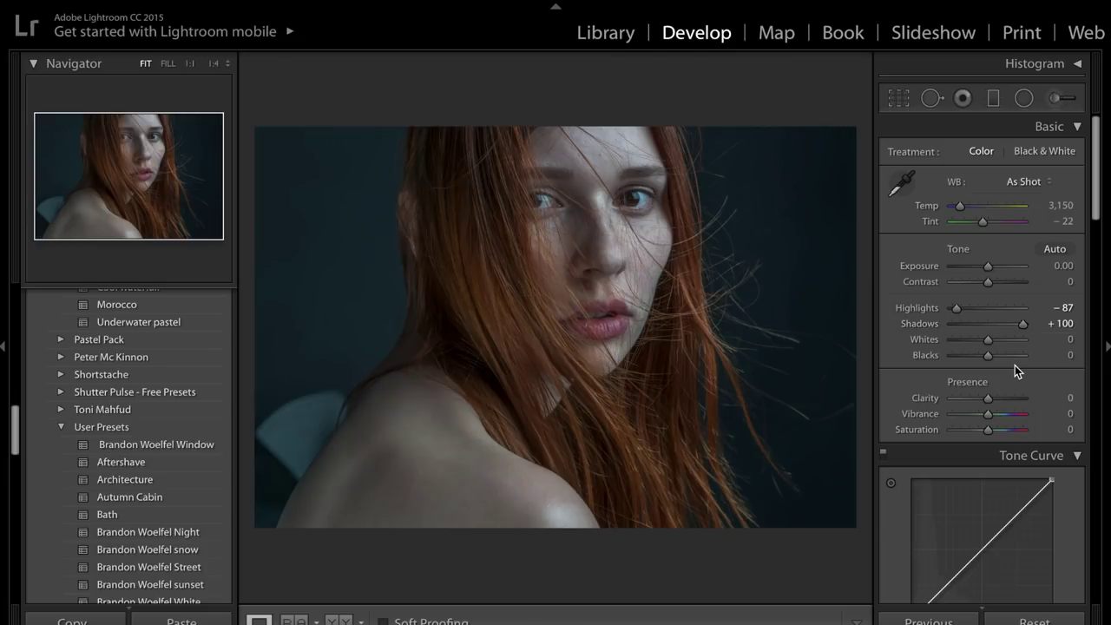
key("backslash")
key("backslash")
Set the exposure to +0.40, contrast to +28, whites to +15 and blacks to −13
left_click_drag(987, 268, 990, 267)
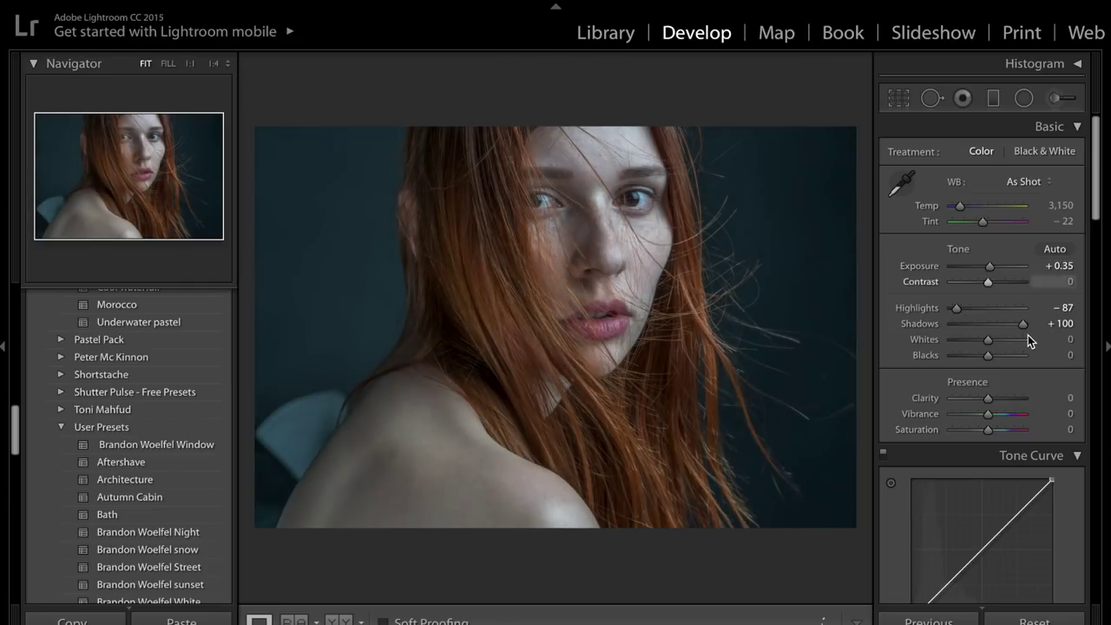
left_click_drag(989, 342, 985, 359)
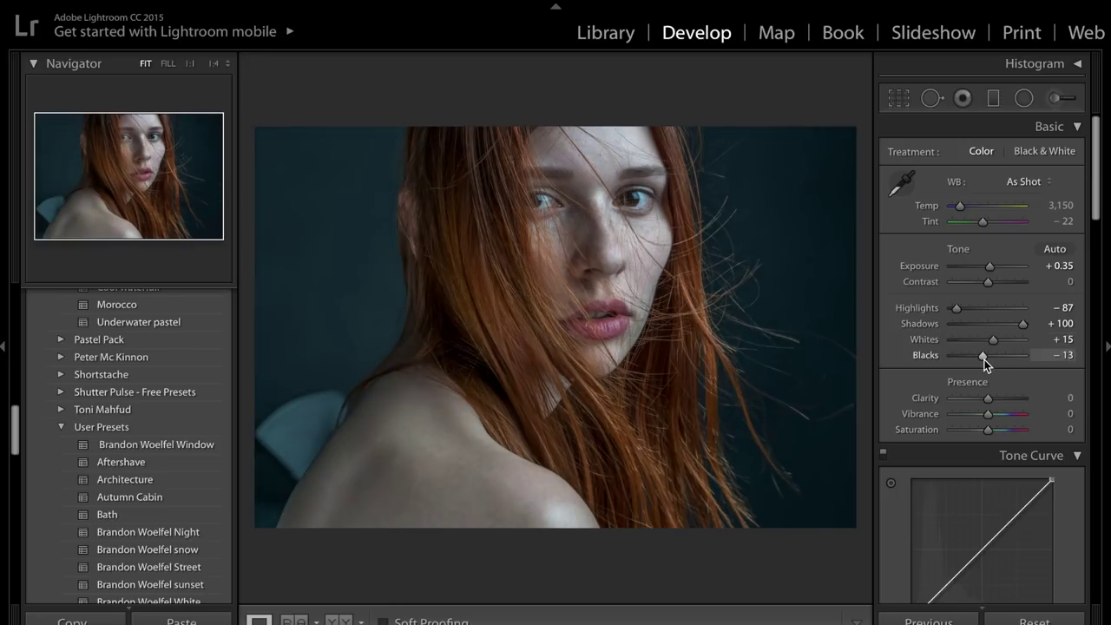
left_click_drag(991, 284, 997, 283)
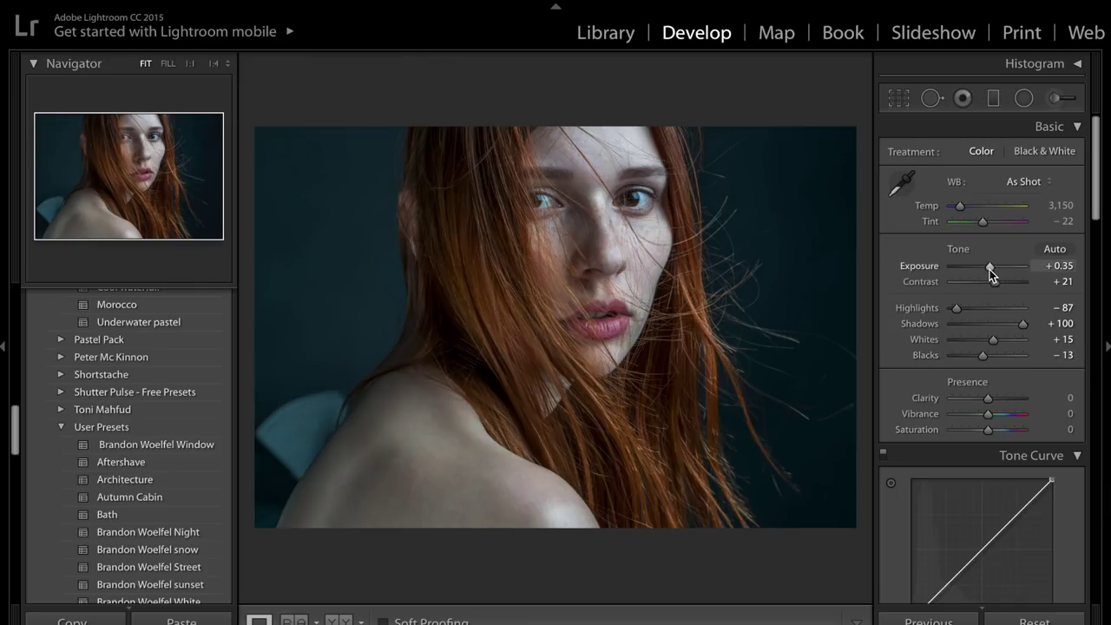
key("Up")
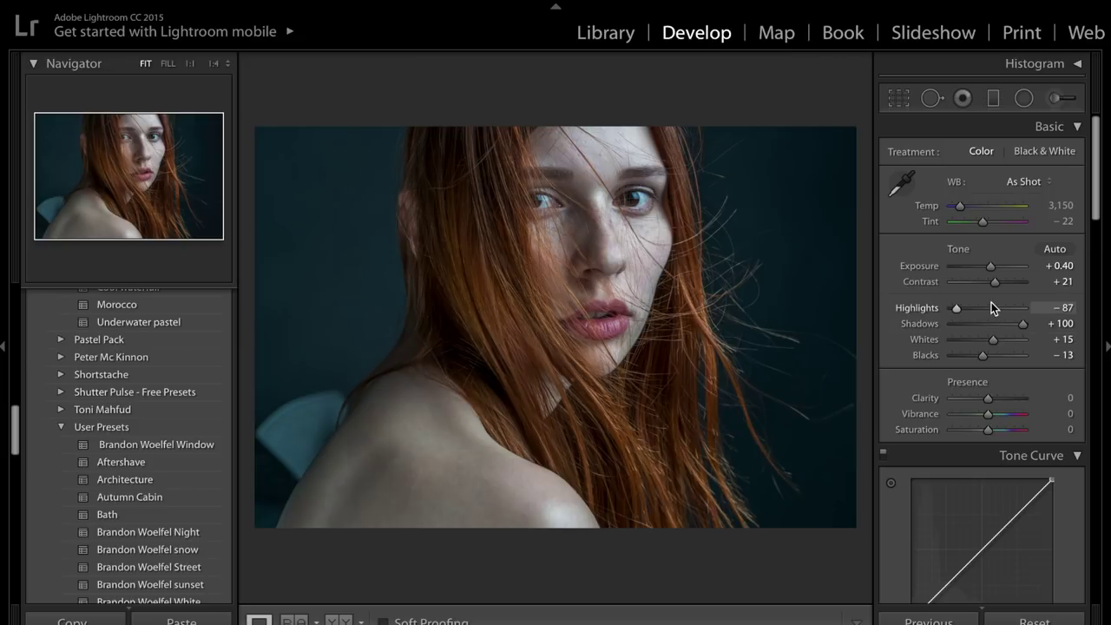
left_click_drag(995, 282, 998, 282)
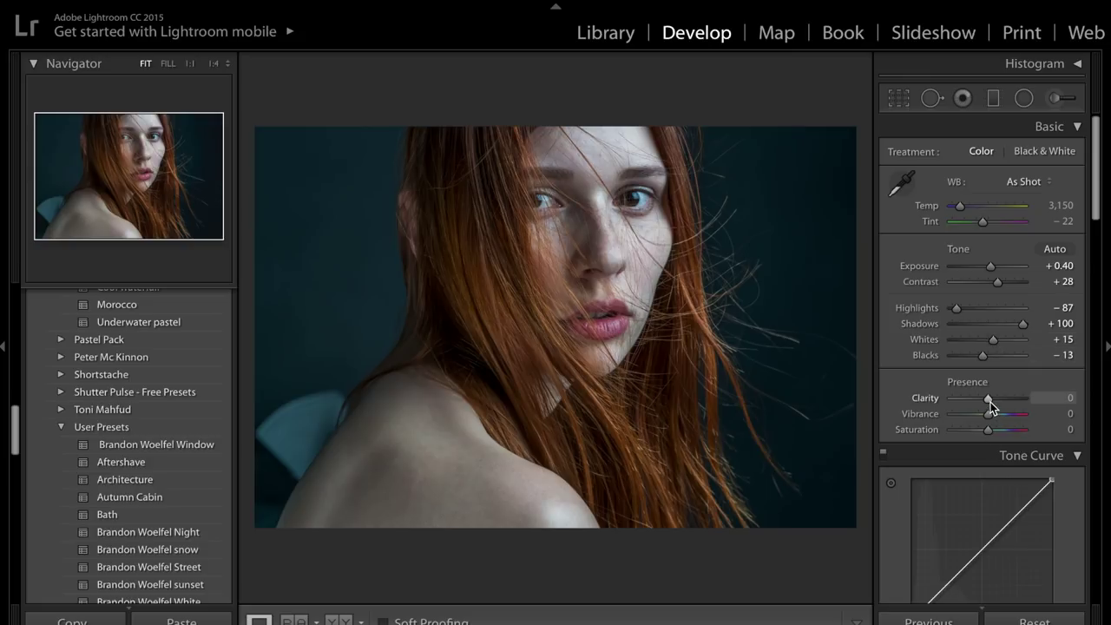
Set the clarity to +17 and compare the edited portrait with its original version
left_click_drag(991, 402, 1067, 397)
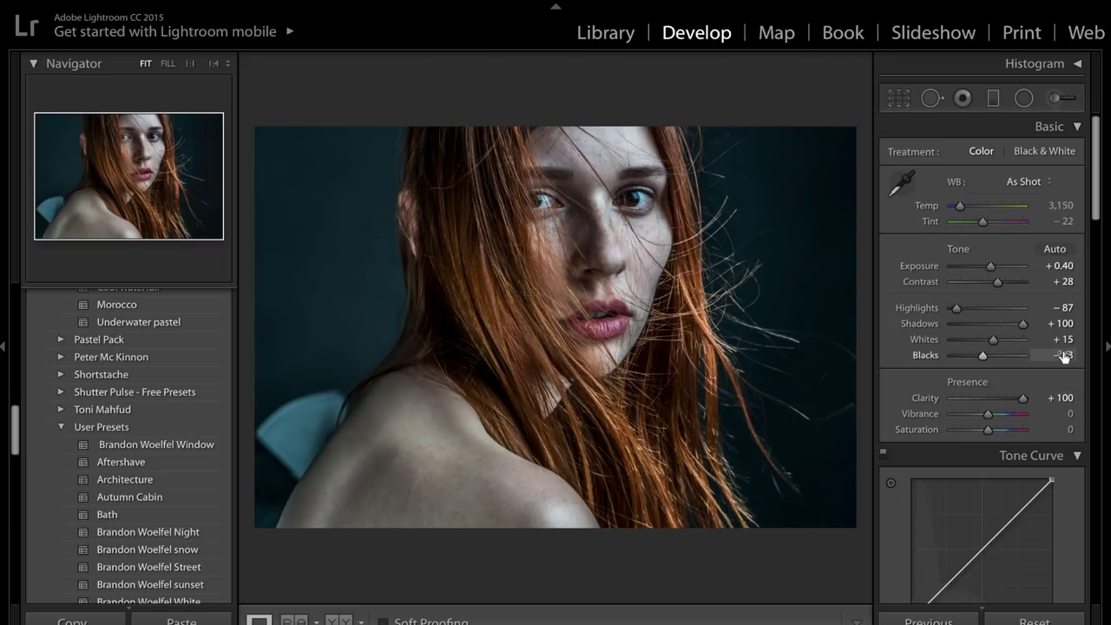
left_click(996, 398)
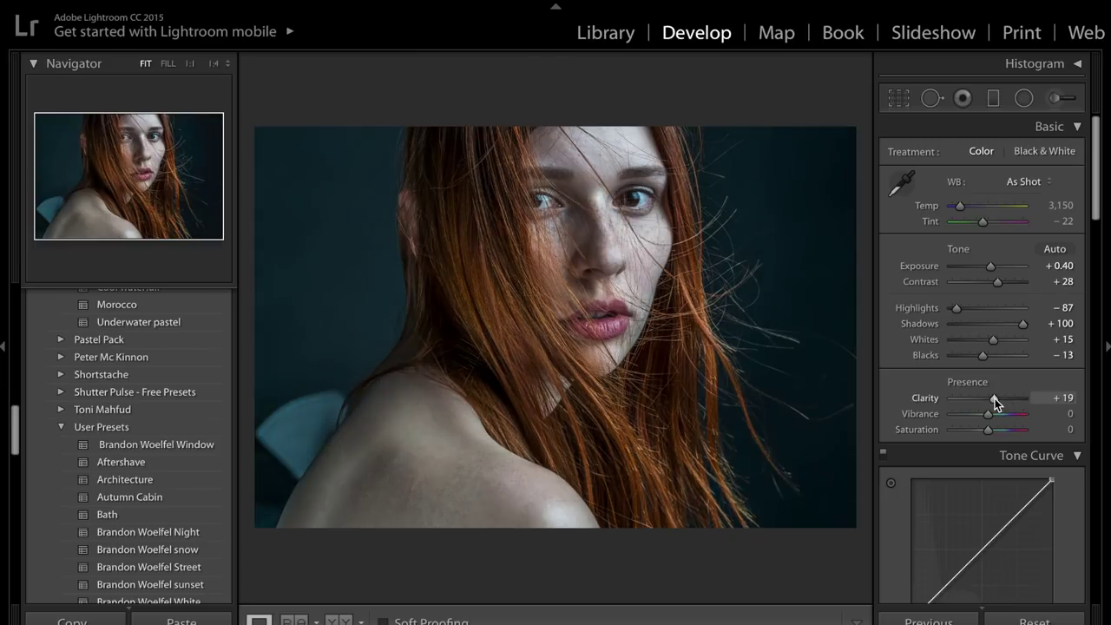
left_click_drag(996, 402, 995, 401)
mouse_move(993, 398)
left_mouse_down()
mouse_move(1006, 394)
mouse_move(995, 395)
left_mouse_up()
key("backslash")
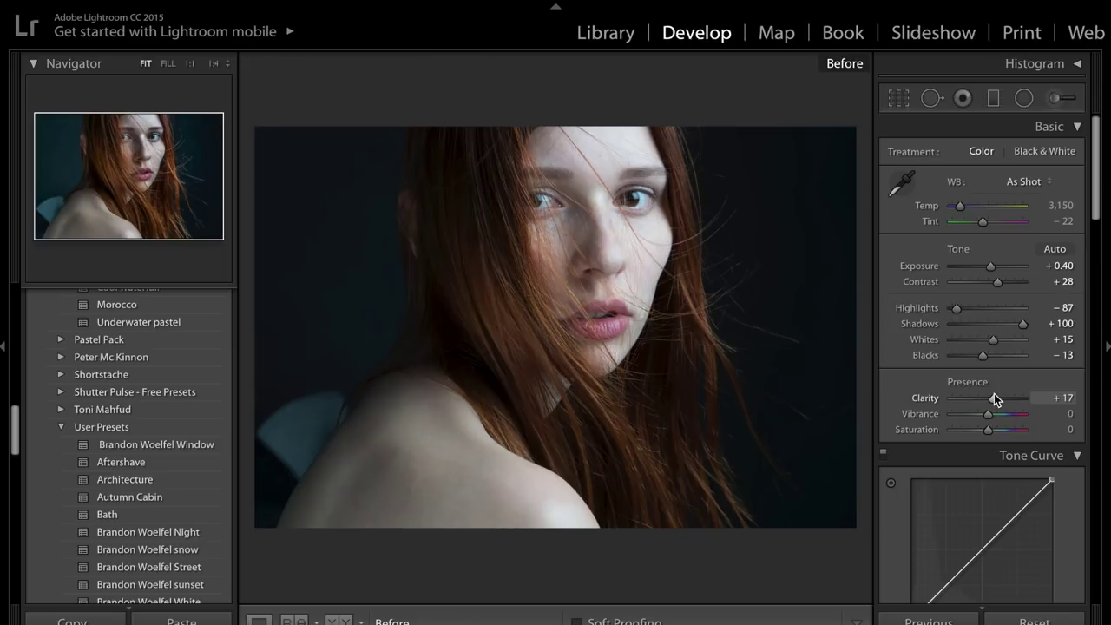
key("backslash")
key("backslash")
key("backslash")
key("backslash")
key("backslash")
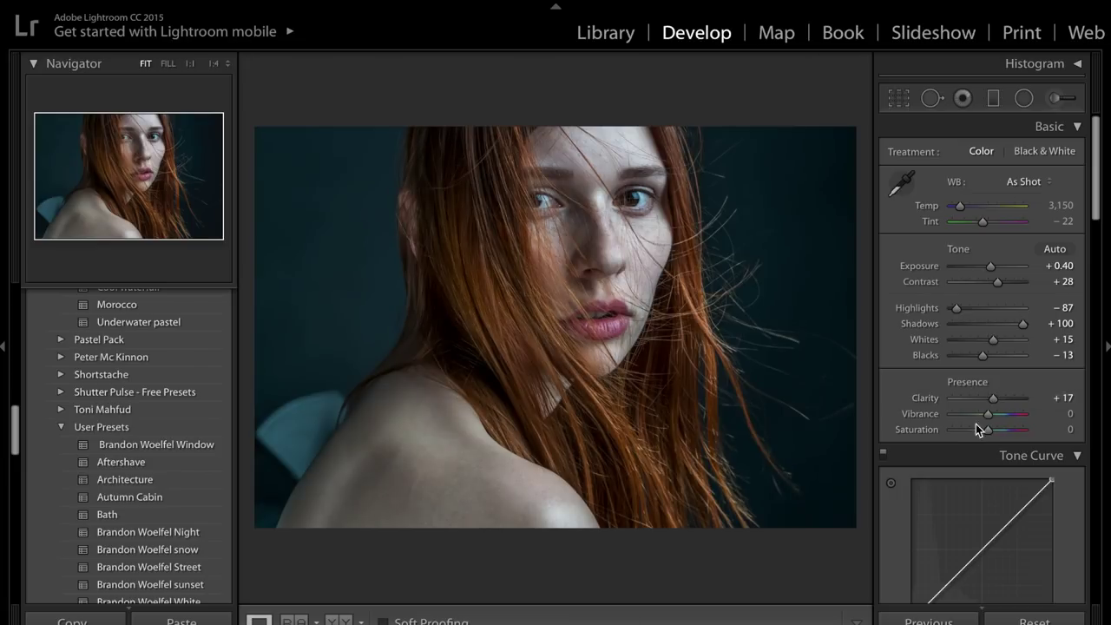
Set the saturation to +13 and the vibrance to −6
left_click_drag(988, 430, 992, 431)
scroll(1026, 371, "down", 1)
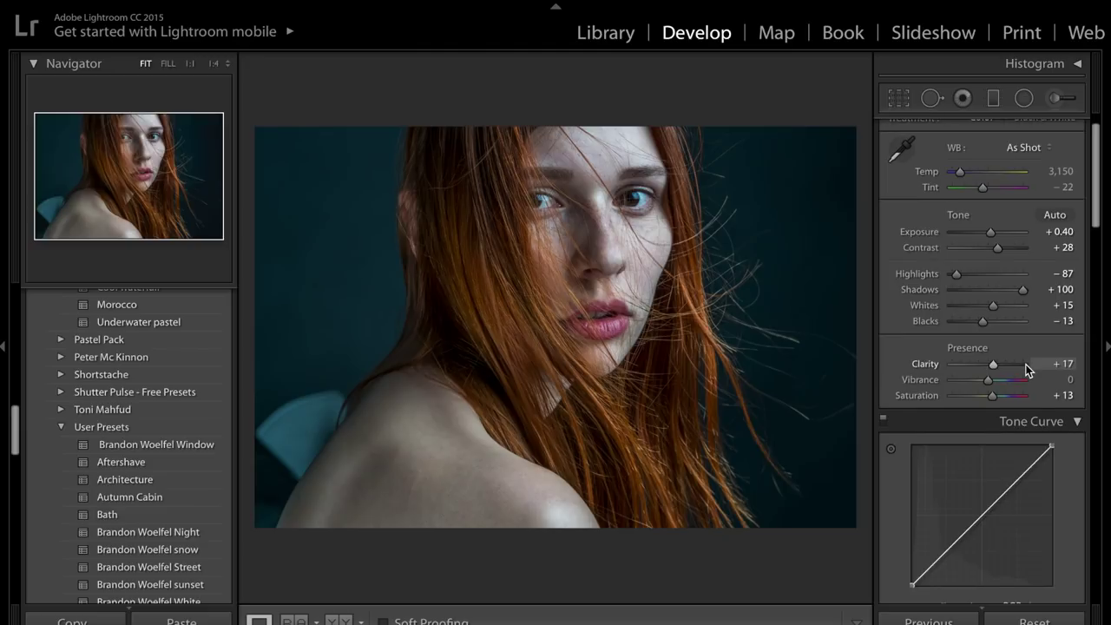
scroll(1026, 371, "down", 1)
left_click_drag(990, 360, 985, 361)
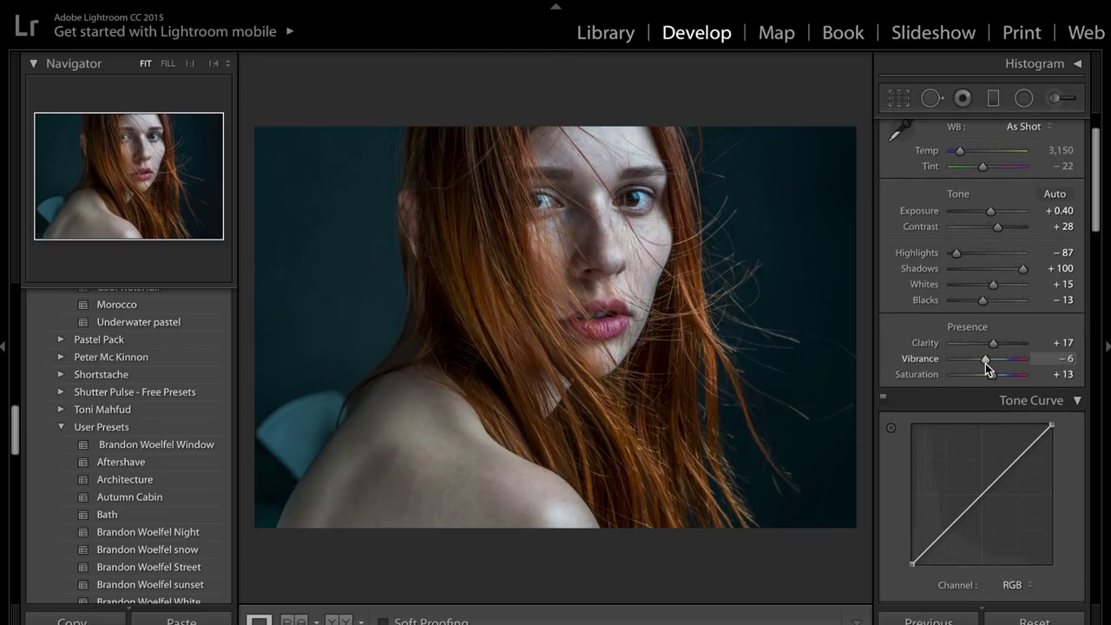
Add two points to the RGB tone curve, one slightly lowered in the shadows and one at about 49.8 / 51.8 % in the midtones
scroll(985, 363, "down", 3)
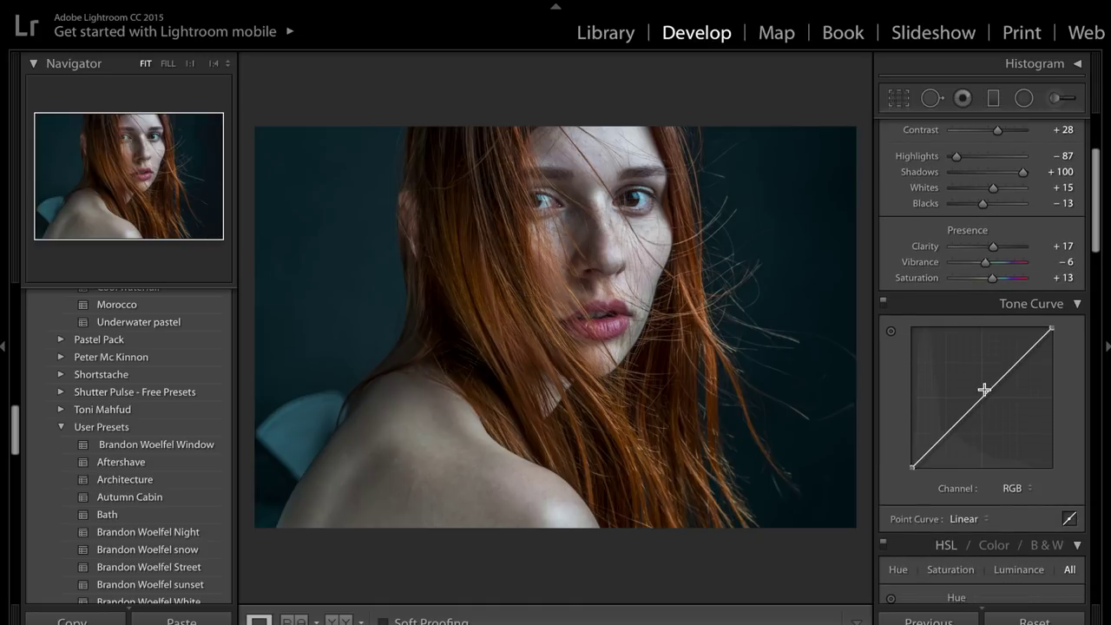
left_click(946, 433)
left_click_drag(948, 434, 949, 441)
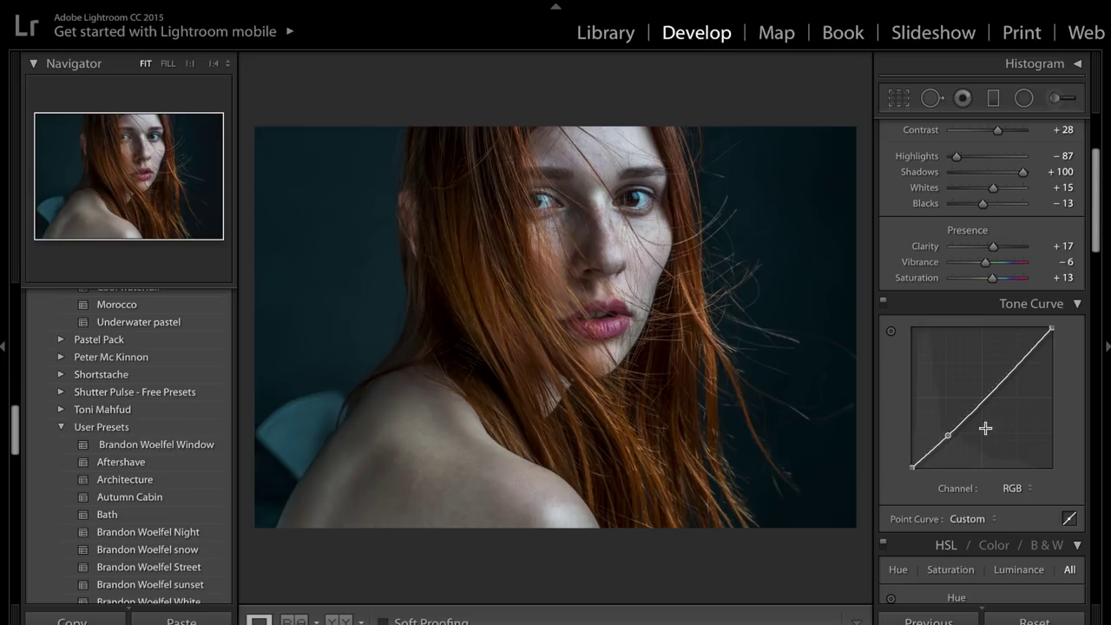
left_click(986, 400)
left_click_drag(985, 400, 984, 396)
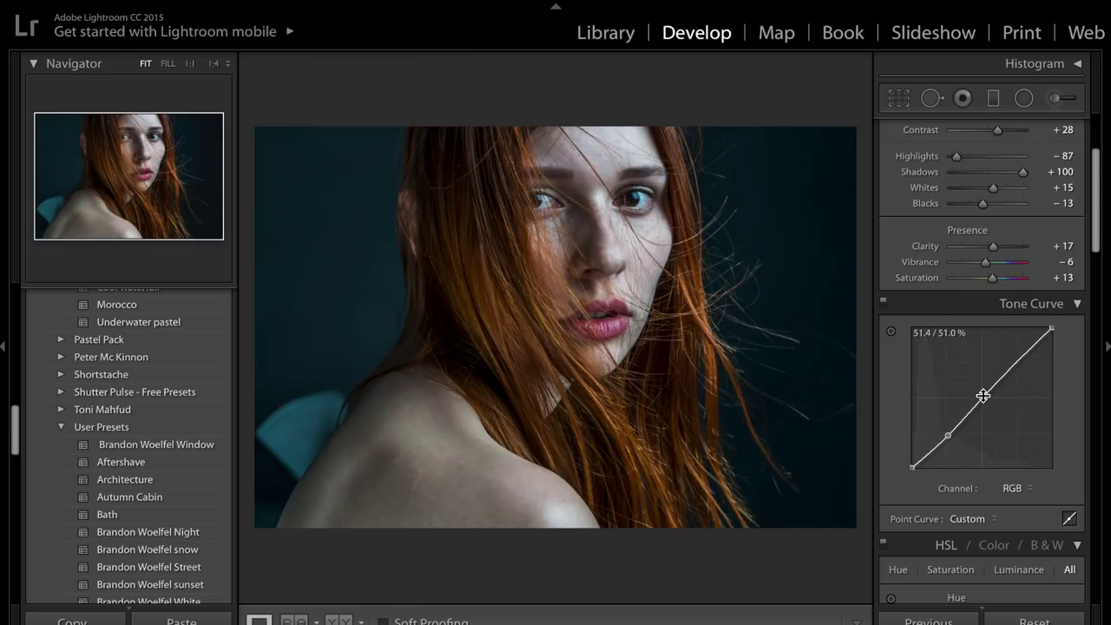
mouse_move(948, 435)
left_mouse_down()
mouse_move(946, 446)
mouse_move(947, 435)
left_mouse_up()
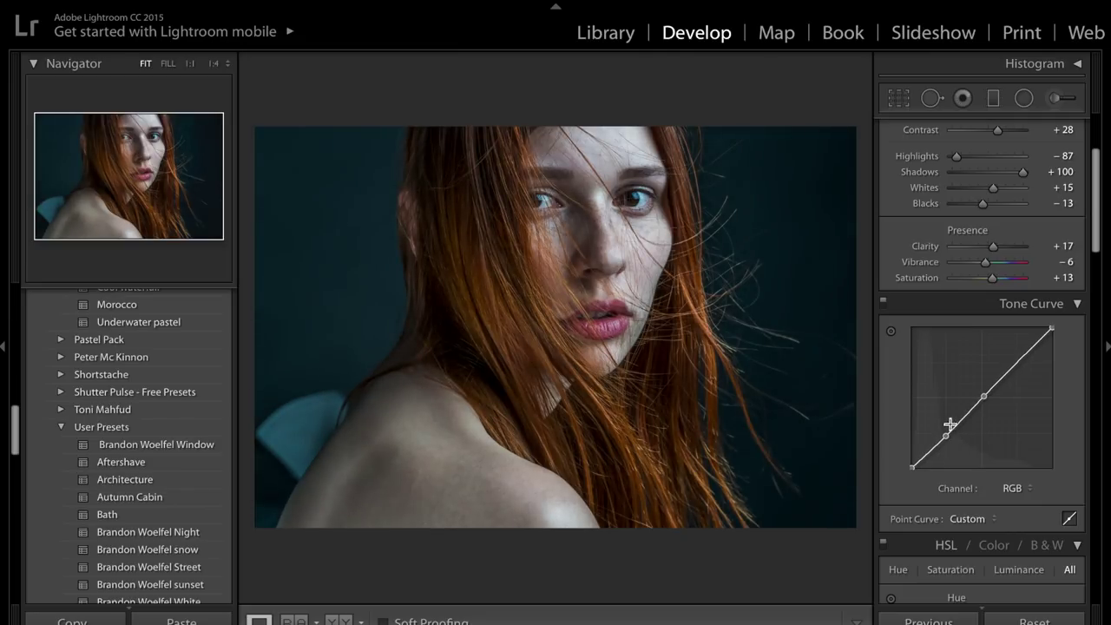
left_click_drag(984, 397, 982, 396)
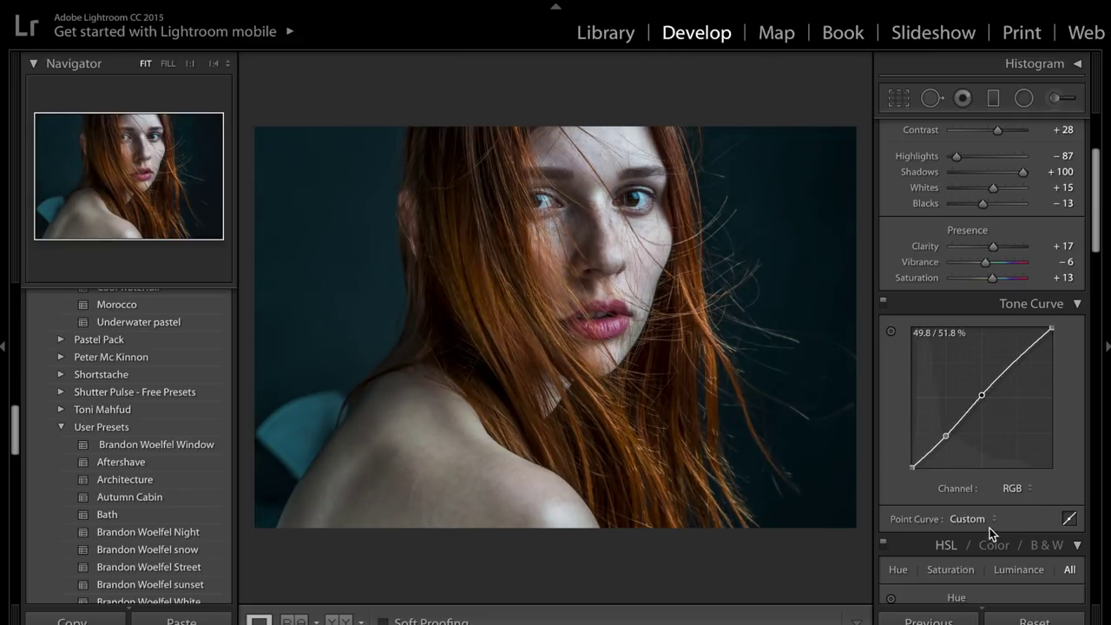
Set the contrast to +2 and slightly lower the tone curve's white endpoint, comparing the edit with the original photo
scroll(1027, 173, "up", 2)
left_click_drag(1000, 218, 991, 221)
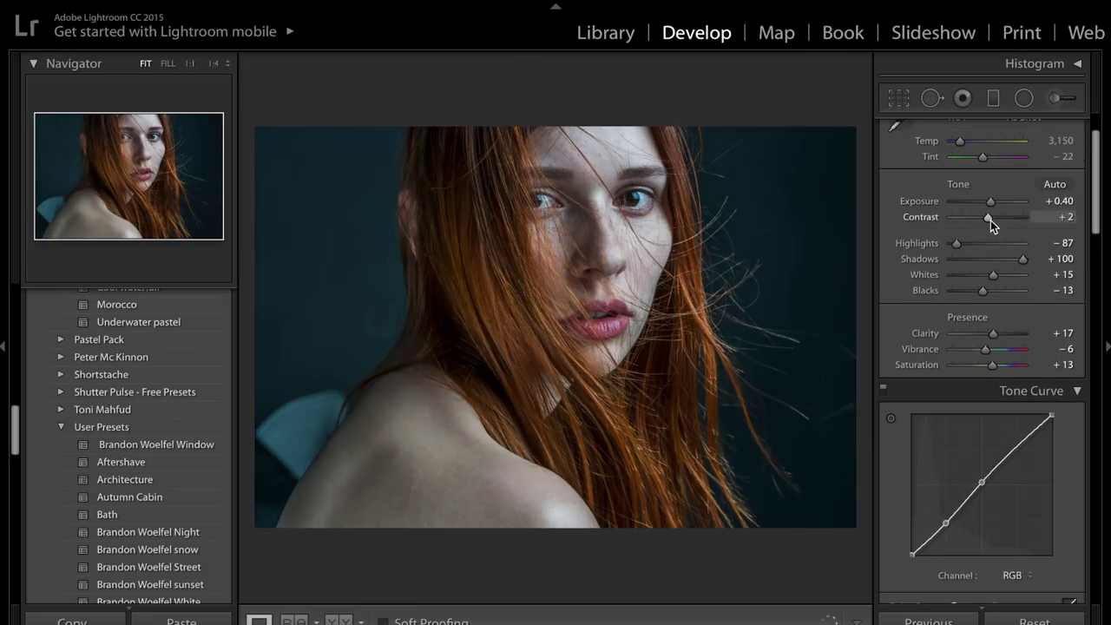
scroll(1001, 317, "down", 2)
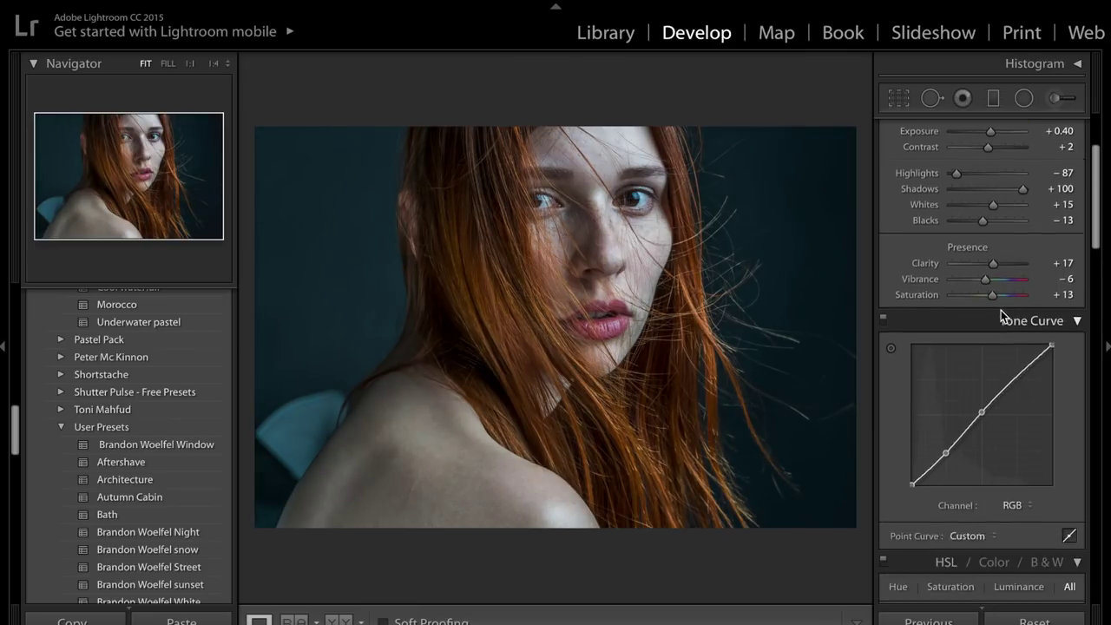
left_click_drag(1050, 344, 1058, 356)
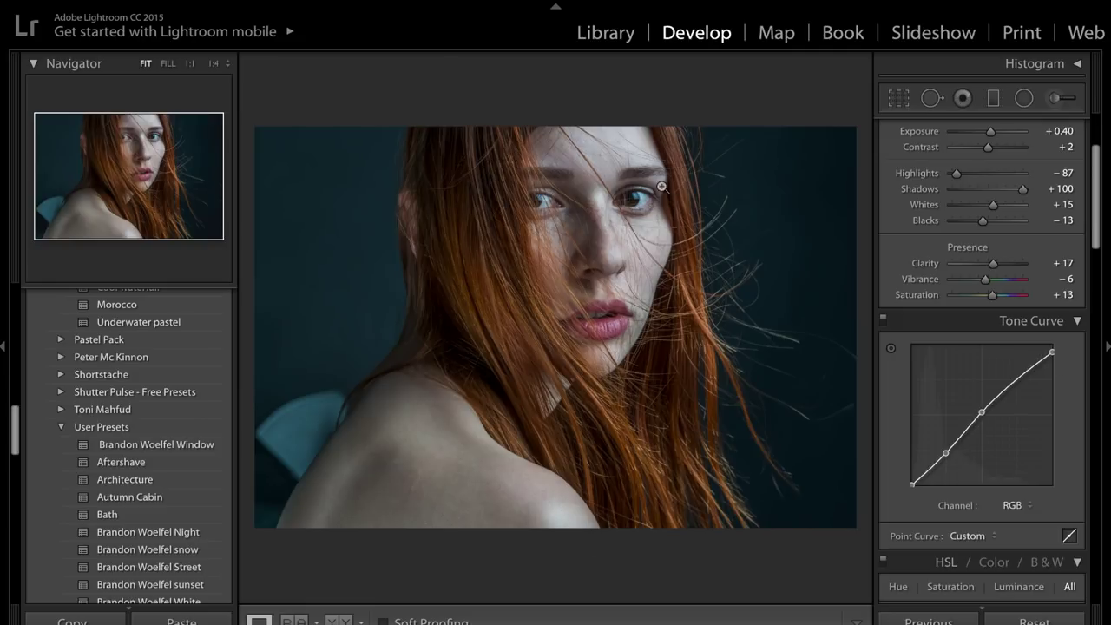
scroll(1044, 449, "down", 3)
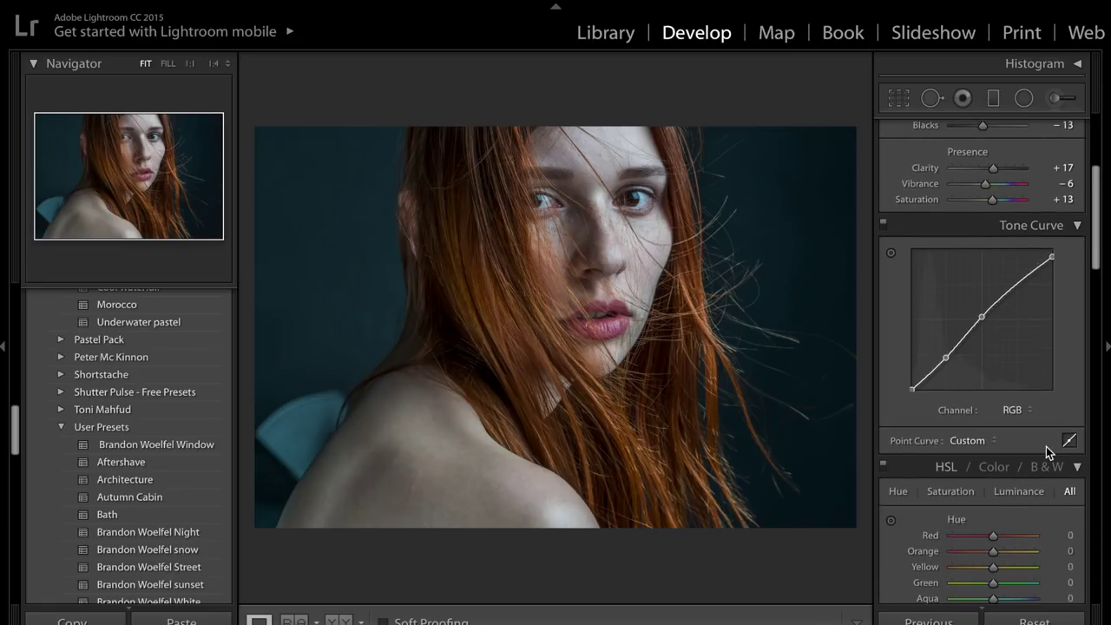
key("backslash")
key("backslash")
key("backslash")
key("backslash")
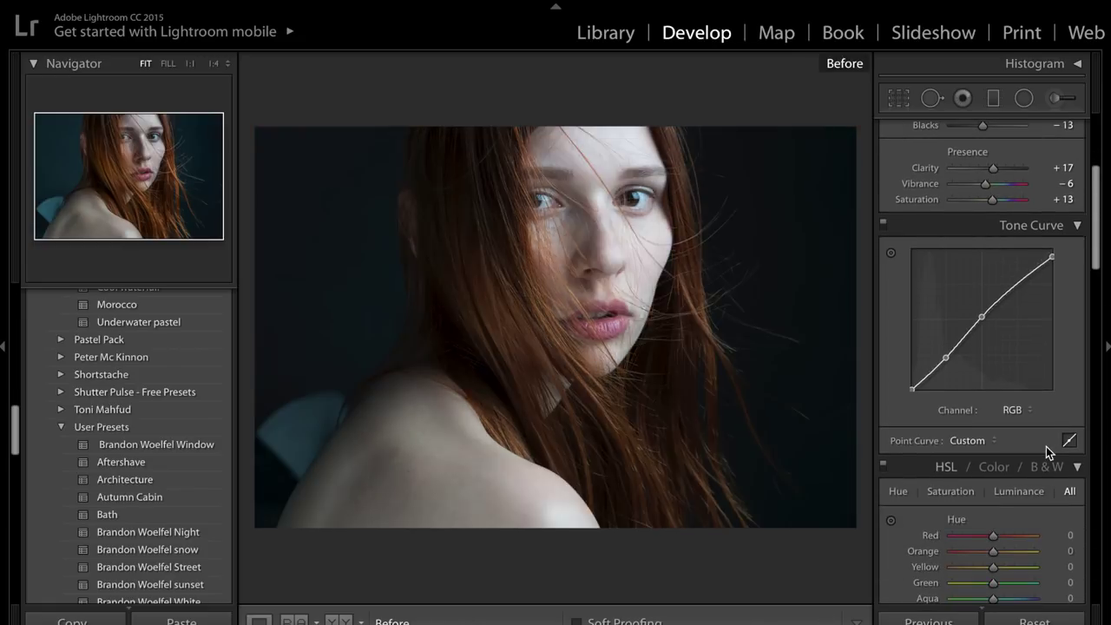
Shift the HSL hues to −12 for red, −8 for orange and −14 for yellow
scroll(1048, 452, "down", 3)
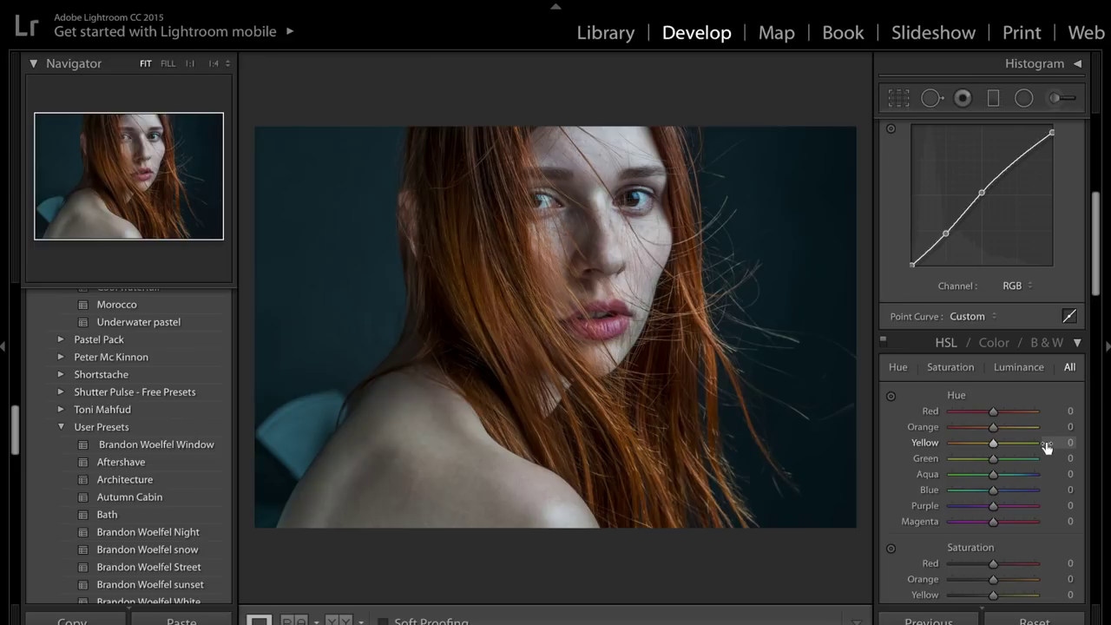
scroll(1046, 442, "down", 2)
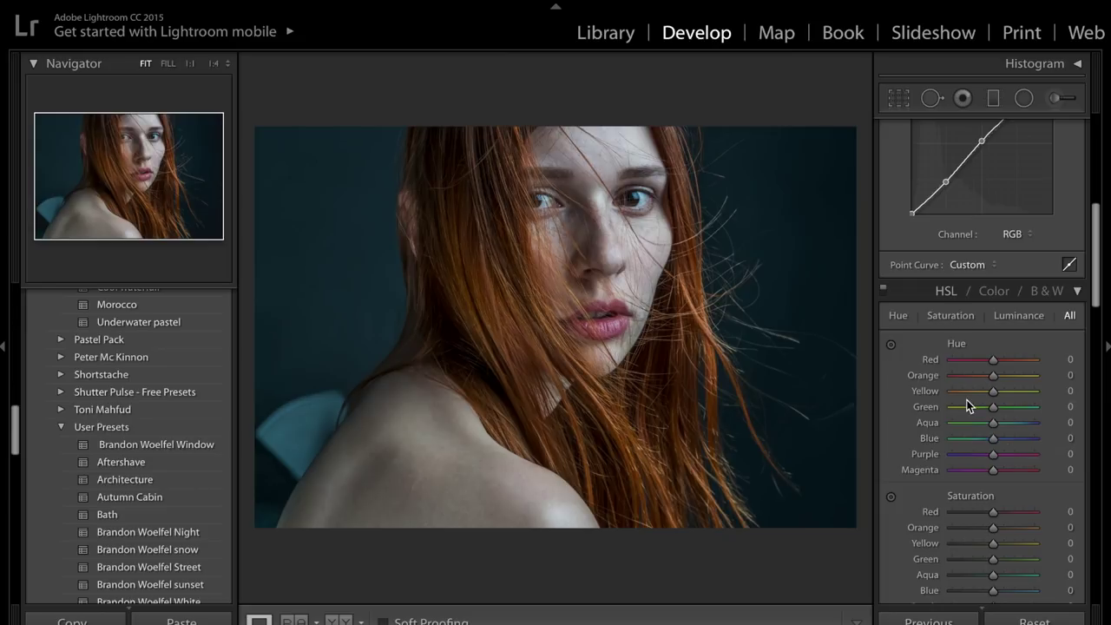
left_click_drag(986, 377, 983, 377)
left_click_drag(983, 377, 932, 390)
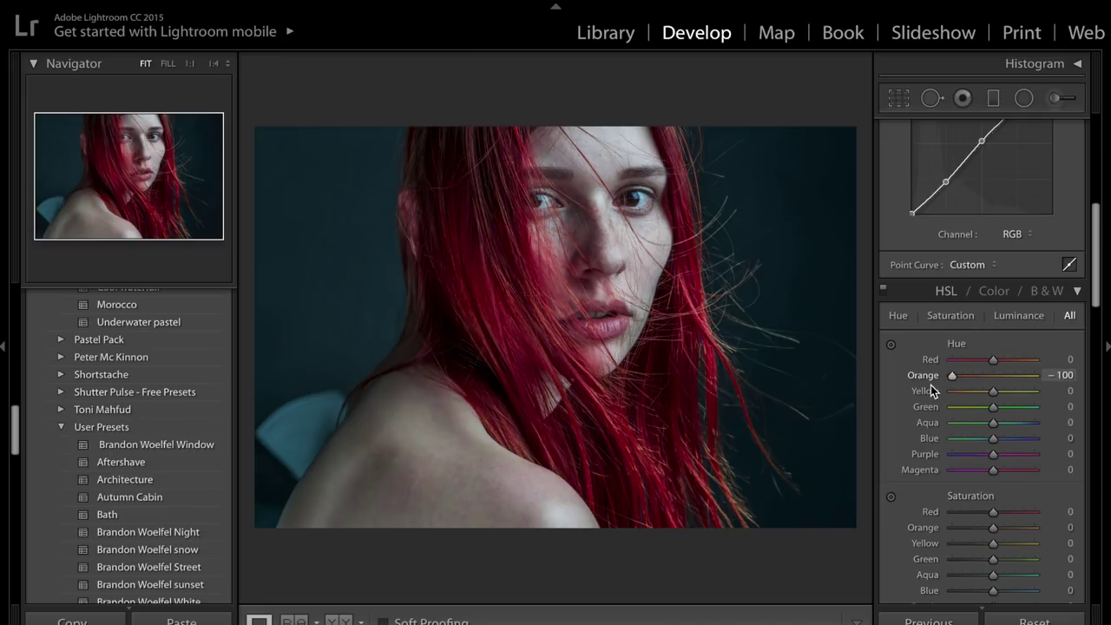
left_click_drag(931, 391, 1099, 410)
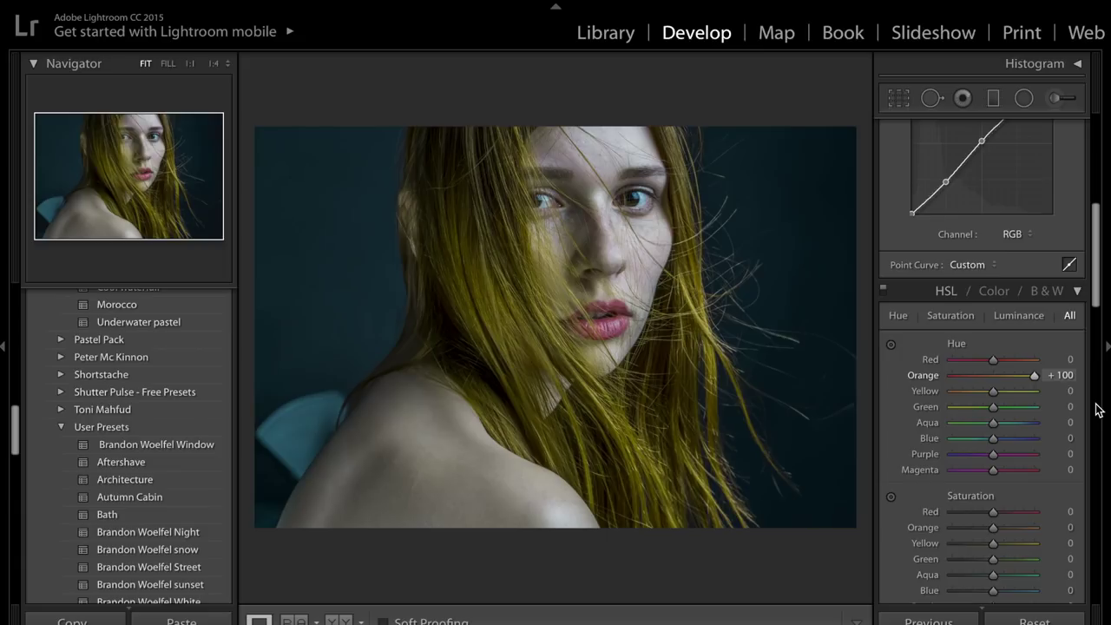
left_click_drag(1099, 410, 991, 382)
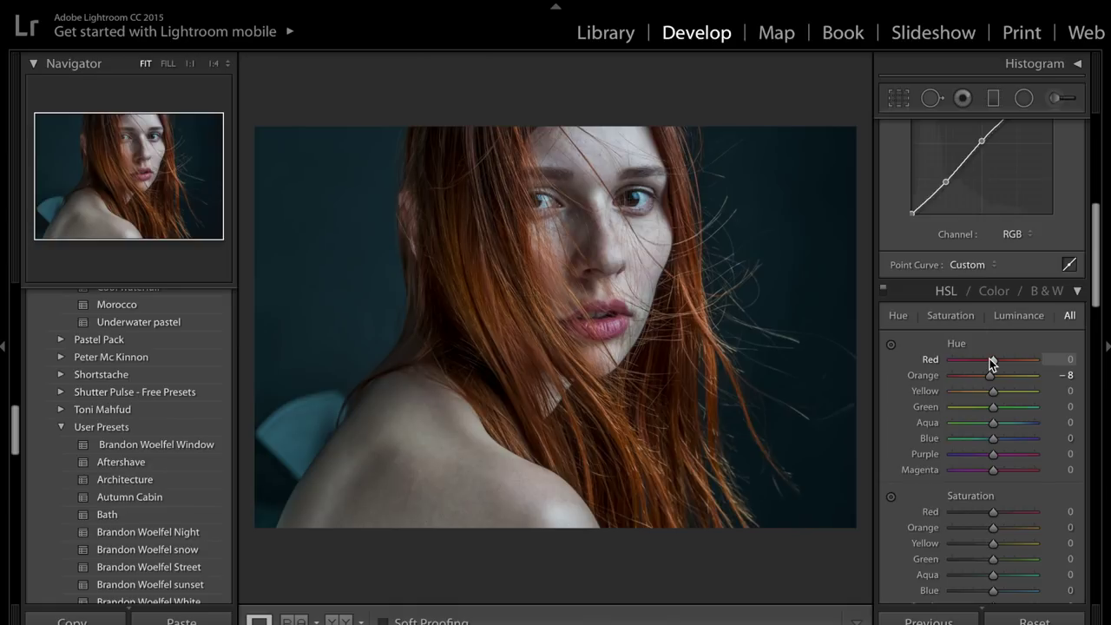
mouse_move(992, 363)
left_mouse_down()
mouse_move(955, 365)
mouse_move(1047, 368)
mouse_move(988, 365)
left_mouse_up()
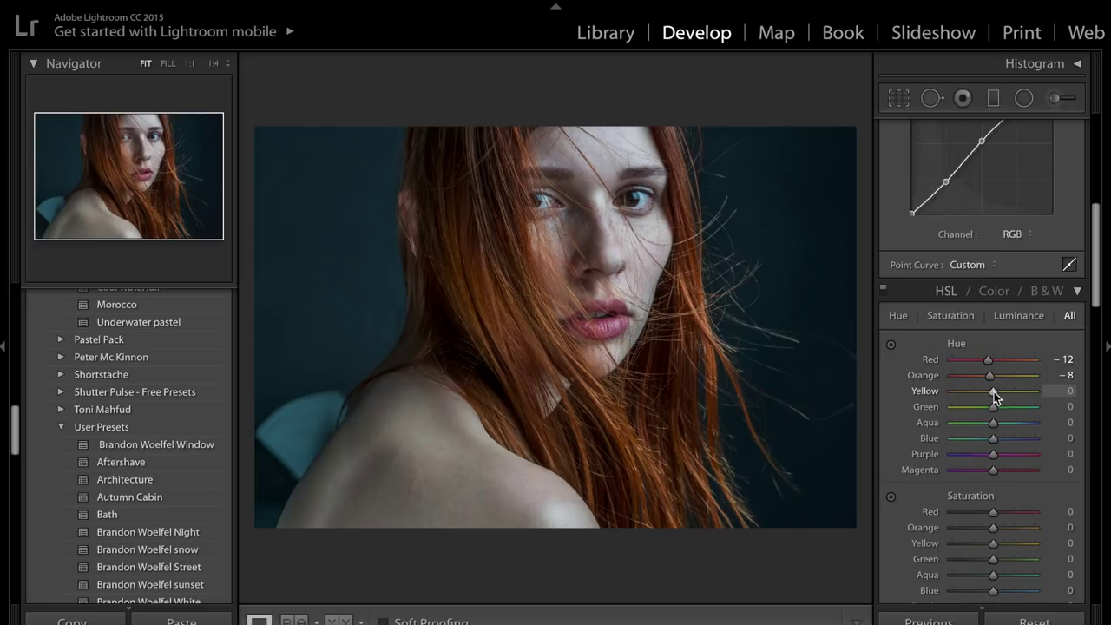
left_click_drag(994, 393, 926, 405)
left_click_drag(929, 404, 989, 395)
Shift the HSL hues to +66 for aqua and +7 for blue
scroll(991, 395, "down", 3)
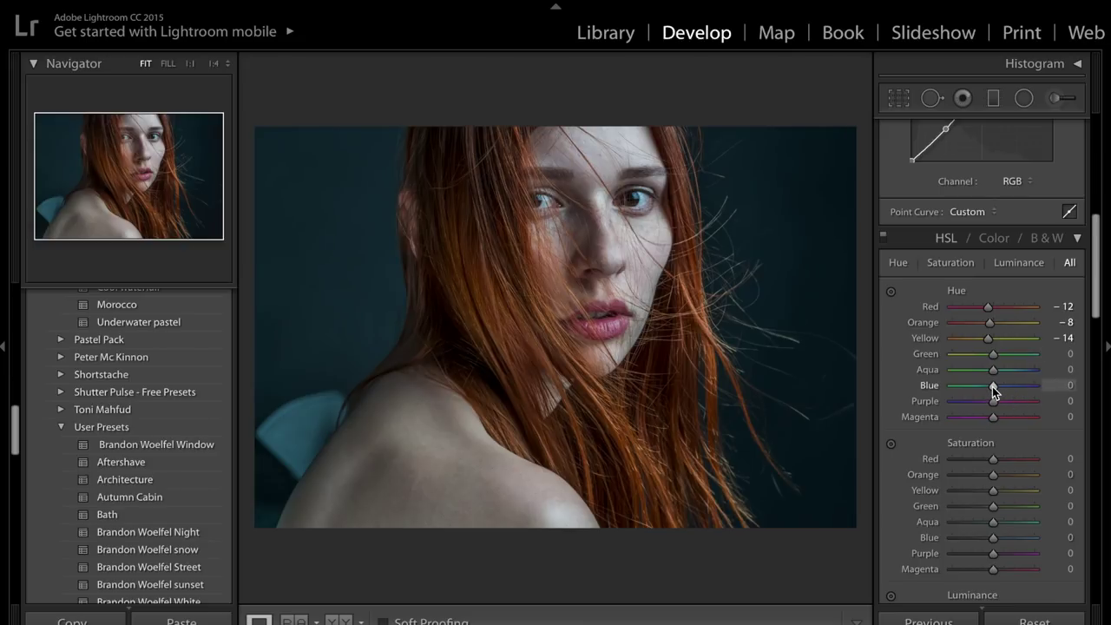
left_click_drag(992, 387, 1092, 396)
left_click_drag(990, 392, 1020, 376)
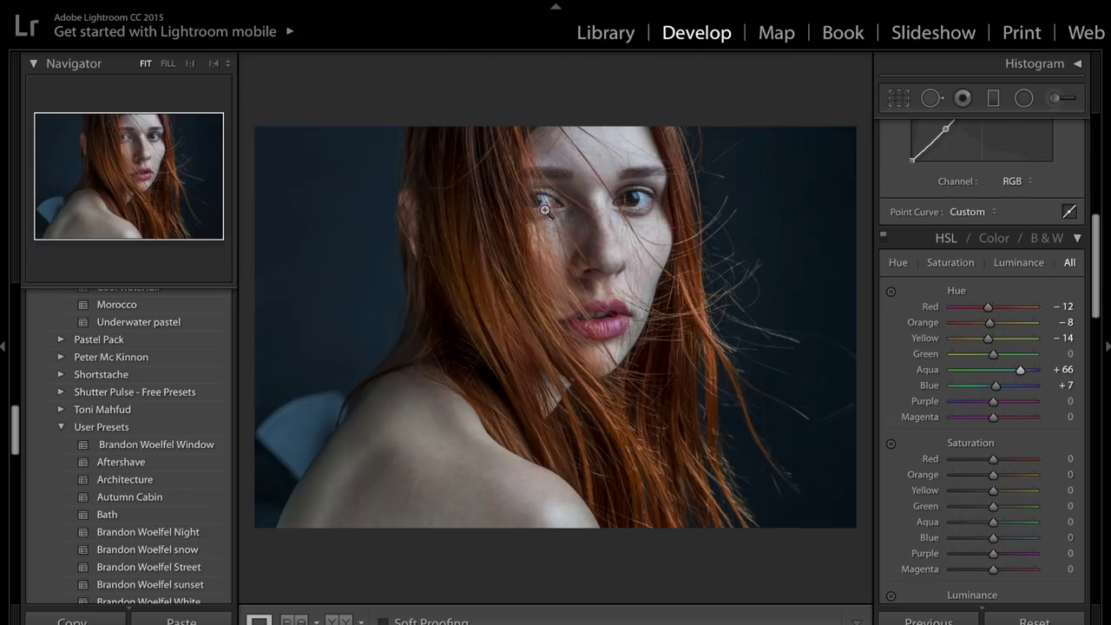
left_click_drag(994, 389, 907, 389)
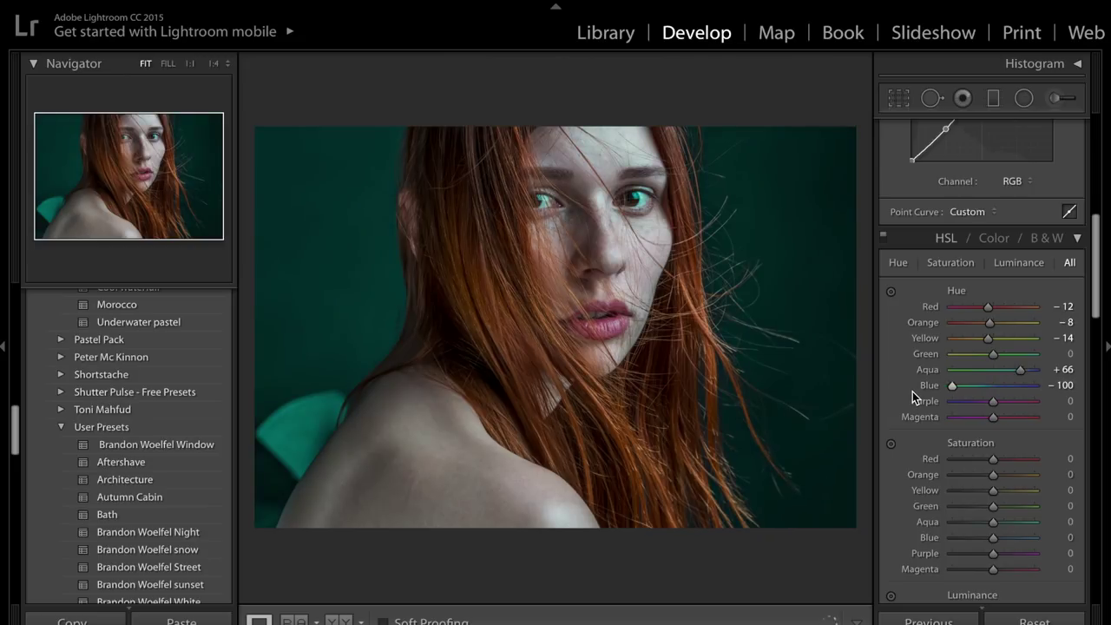
key("ctrl+z")
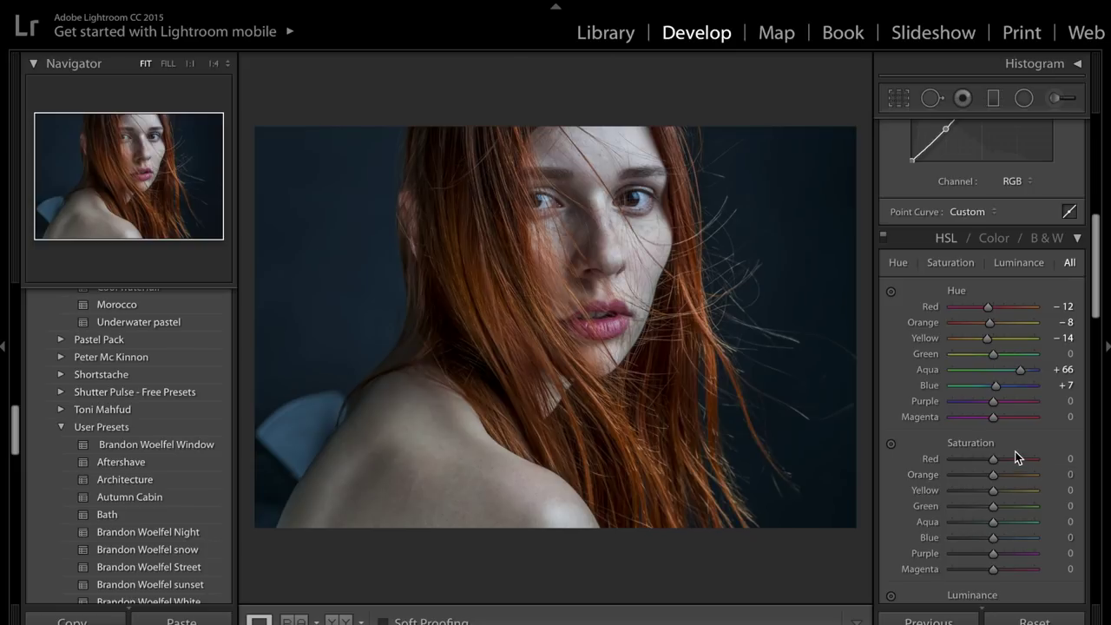
scroll(1016, 456, "down", 1)
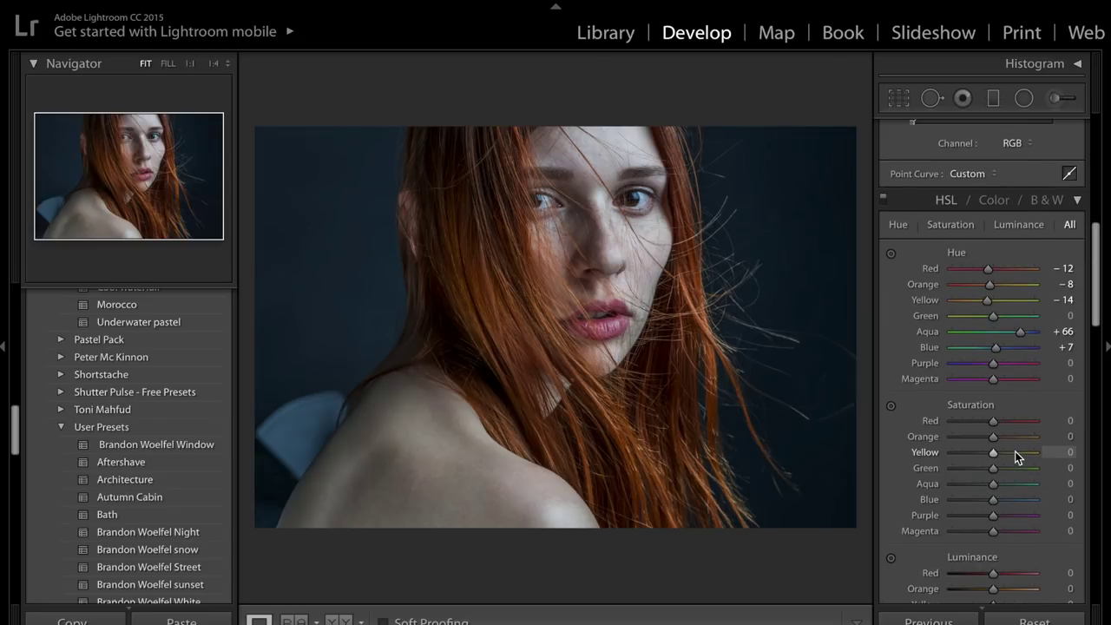
scroll(1018, 458, "down", 1)
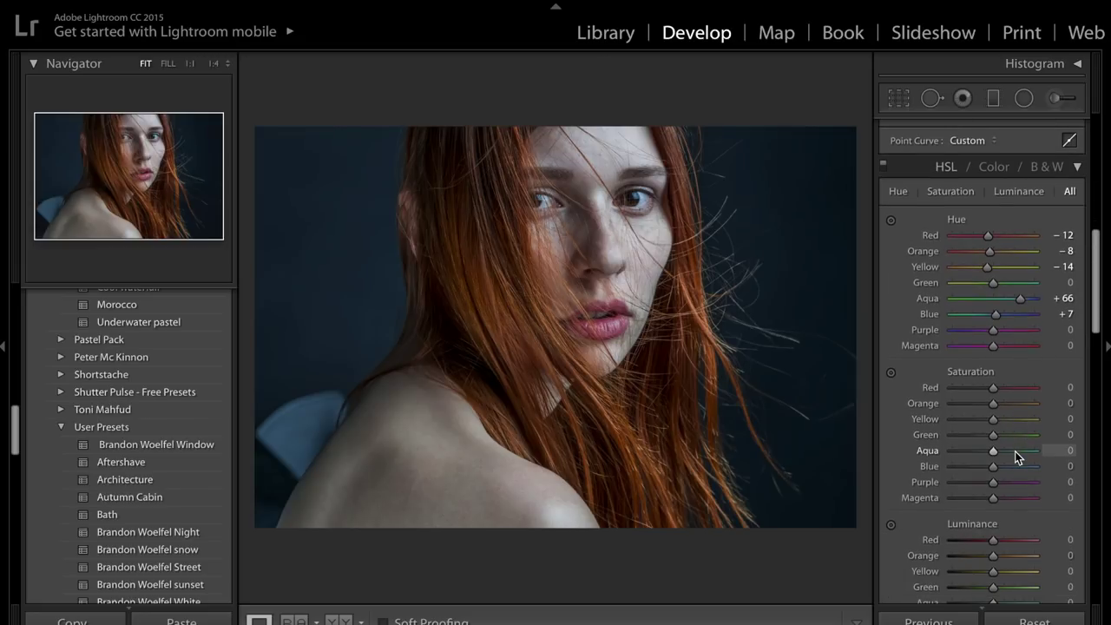
Raise the HSL saturation to +25 for red and +42 for orange
scroll(993, 409, "down", 1)
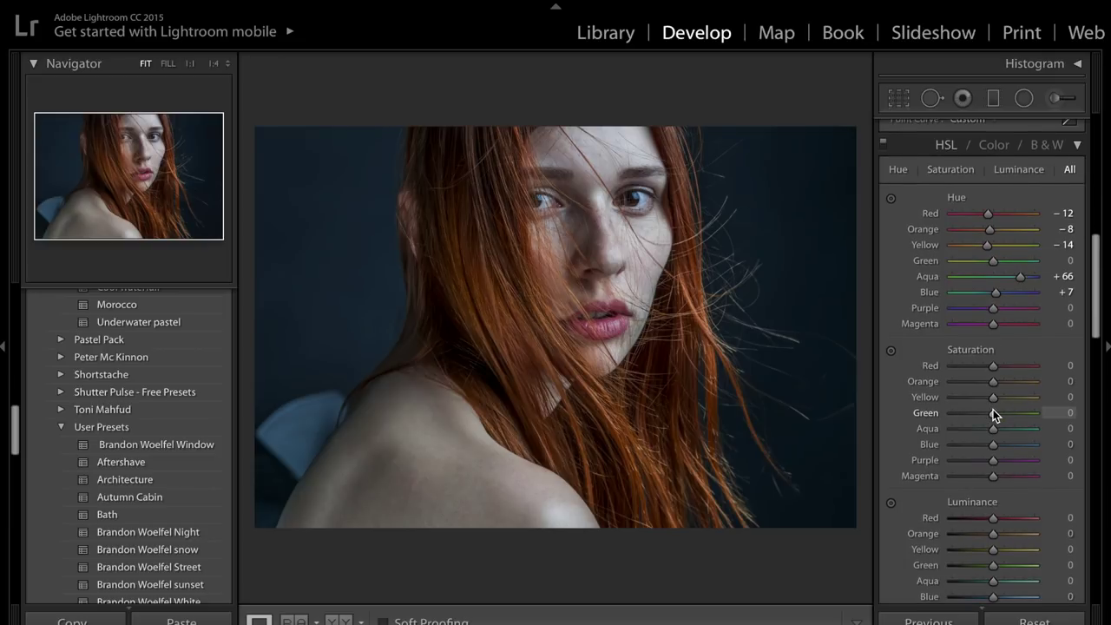
scroll(994, 415, "down", 1)
scroll(994, 415, "down", 1)
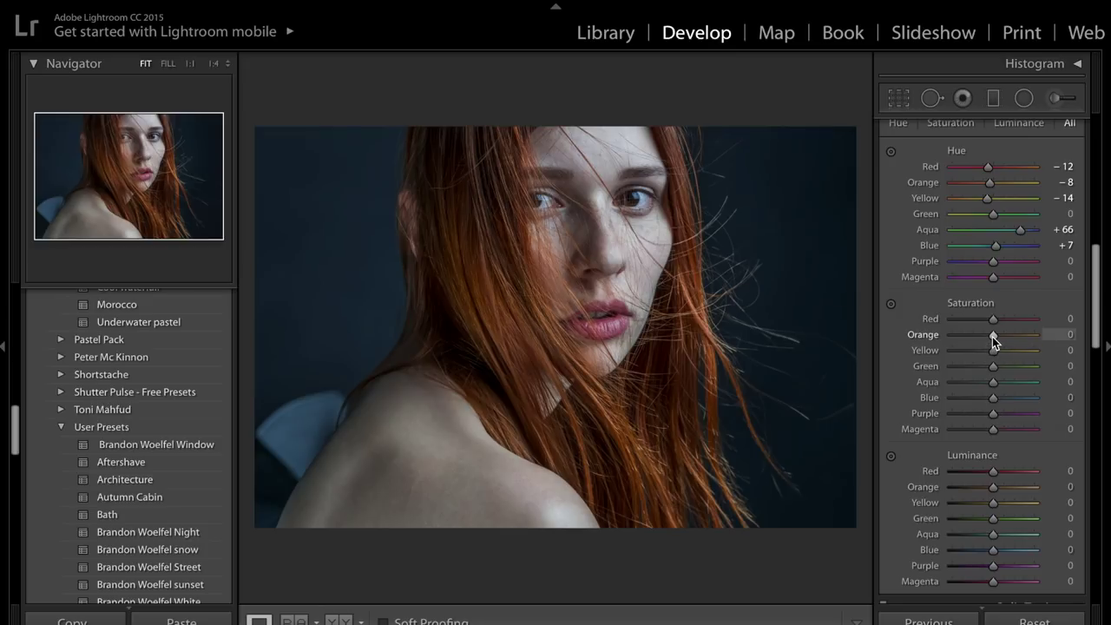
left_click_drag(992, 337, 1010, 334)
left_click_drag(996, 320, 1005, 321)
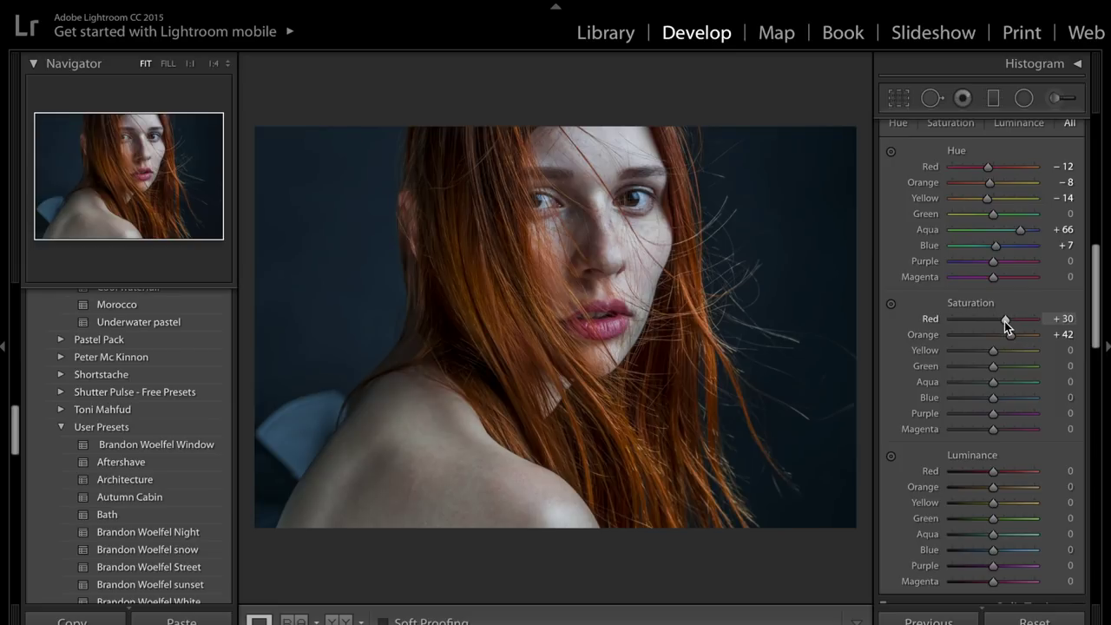
mouse_move(1006, 321)
left_mouse_down()
mouse_move(1020, 322)
mouse_move(1004, 323)
left_mouse_up()
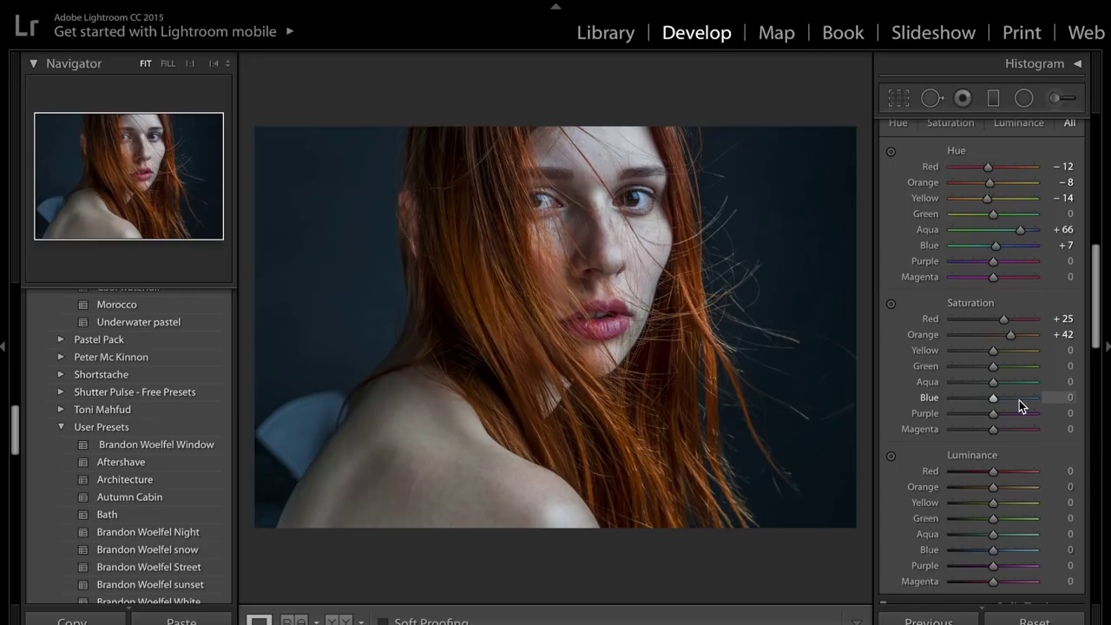
Lower the HSL saturation to −34 for aqua and −39 for blue, comparing the edit with the original photo
scroll(1020, 401, "down", 3)
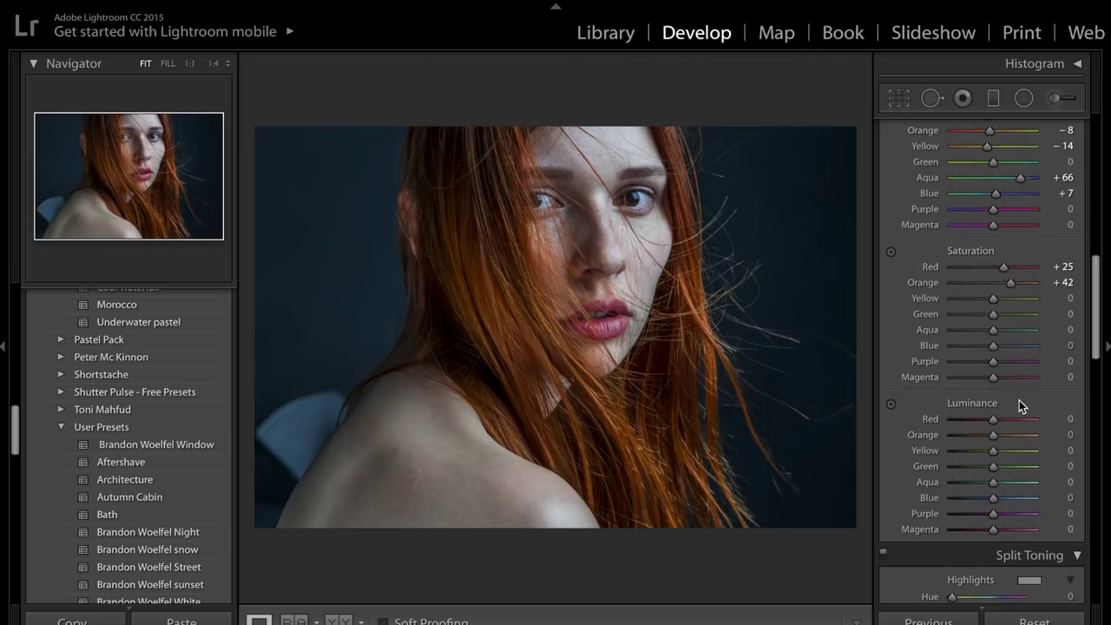
scroll(1020, 400, "up", 2)
mouse_move(994, 374)
left_mouse_down()
mouse_move(937, 375)
mouse_move(981, 375)
mouse_move(980, 358)
left_mouse_up()
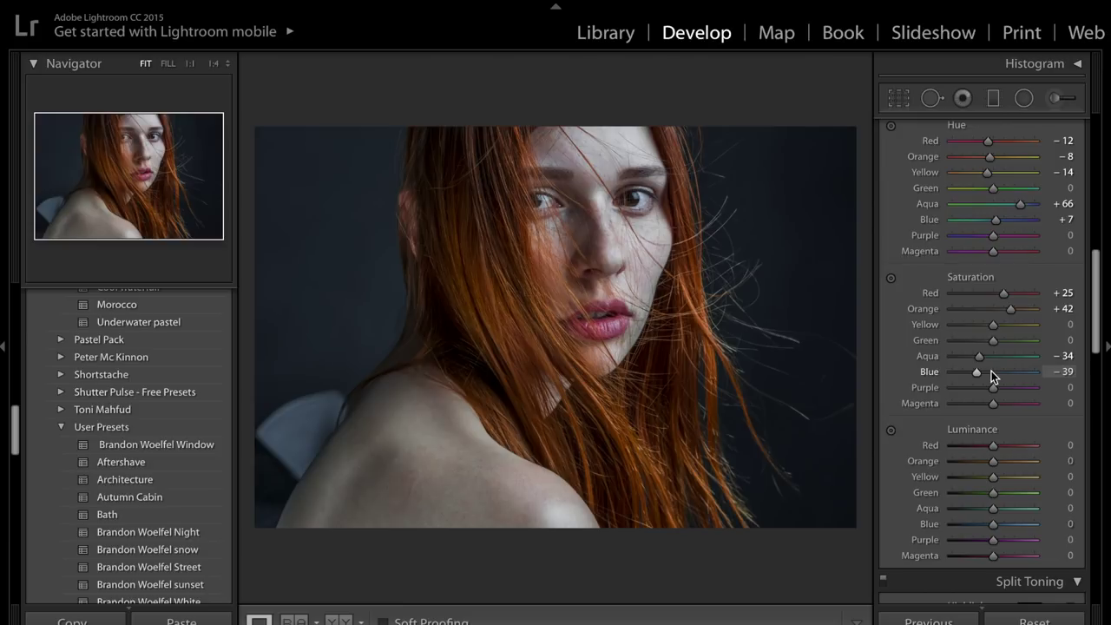
scroll(991, 371, "down", 2)
key("backslash")
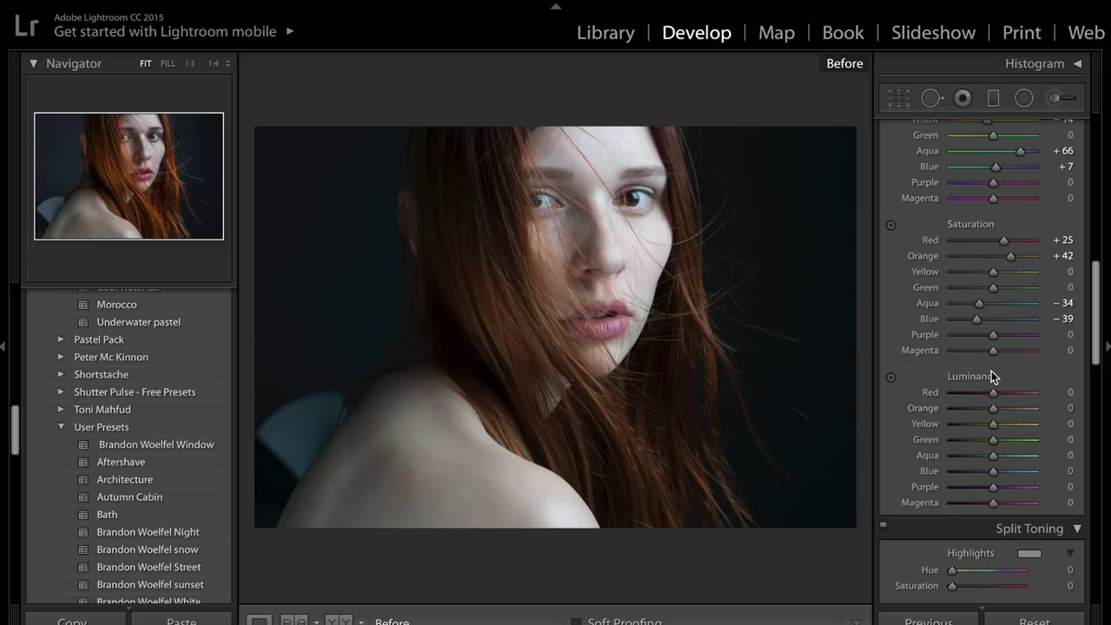
key("backslash")
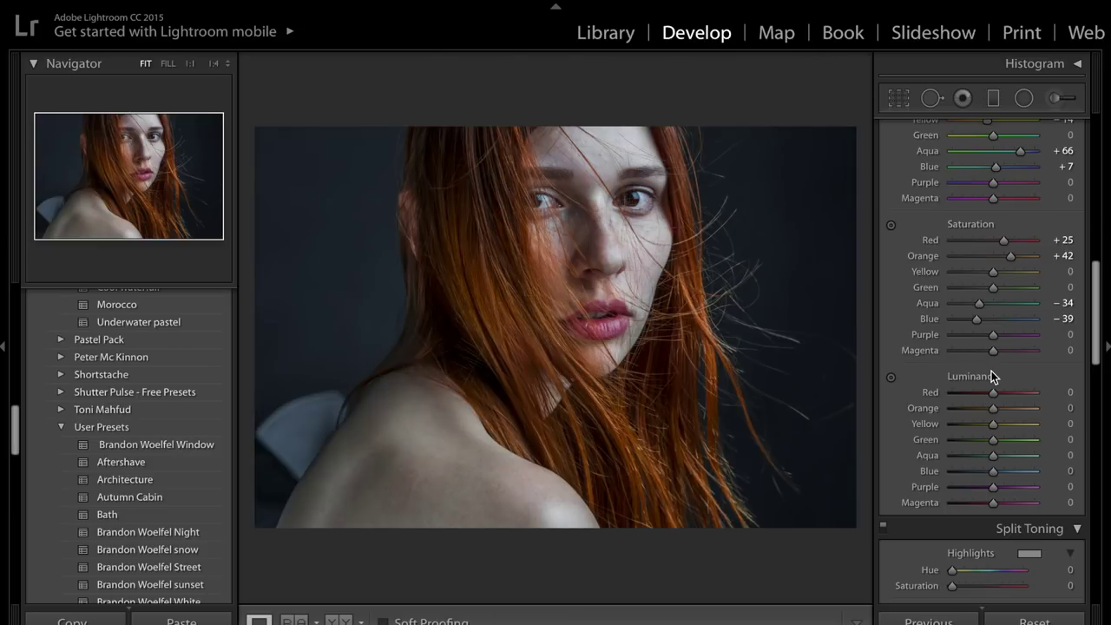
Raise the HSL luminance to +24 for red, +46 for orange and +53 for yellow, comparing the edit with the original photo
scroll(994, 376, "down", 1)
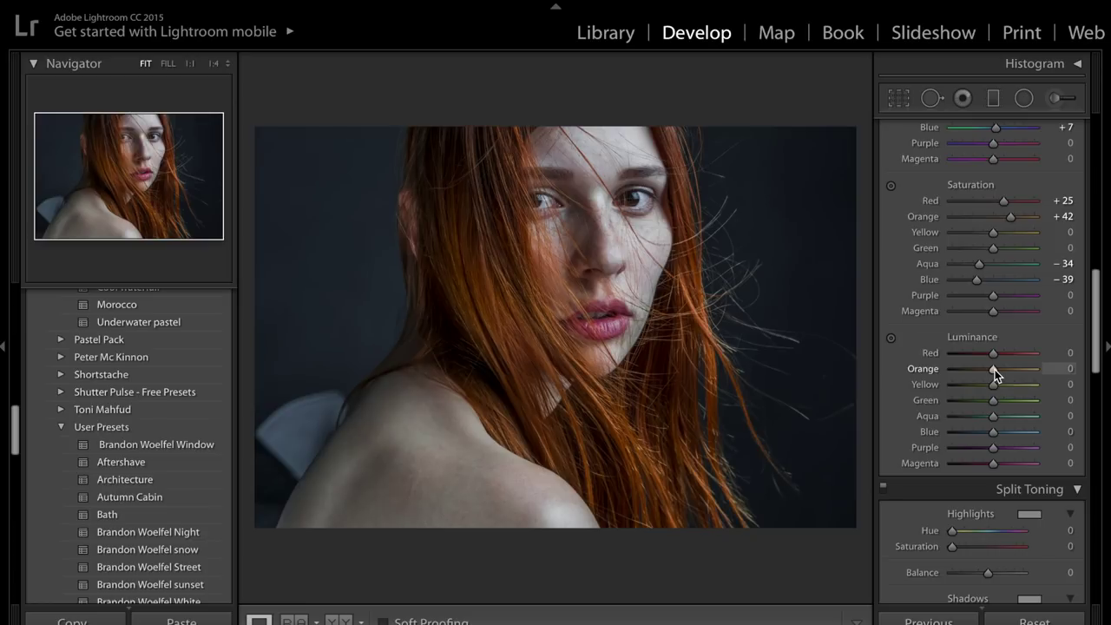
left_click_drag(995, 370, 1014, 369)
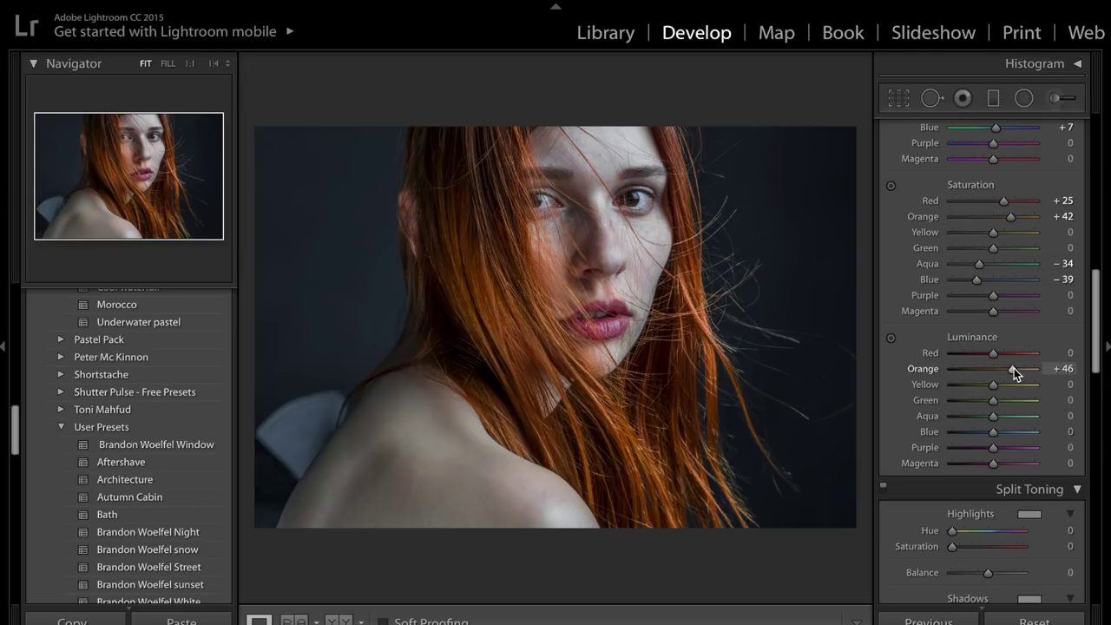
left_click_drag(995, 355, 1010, 387)
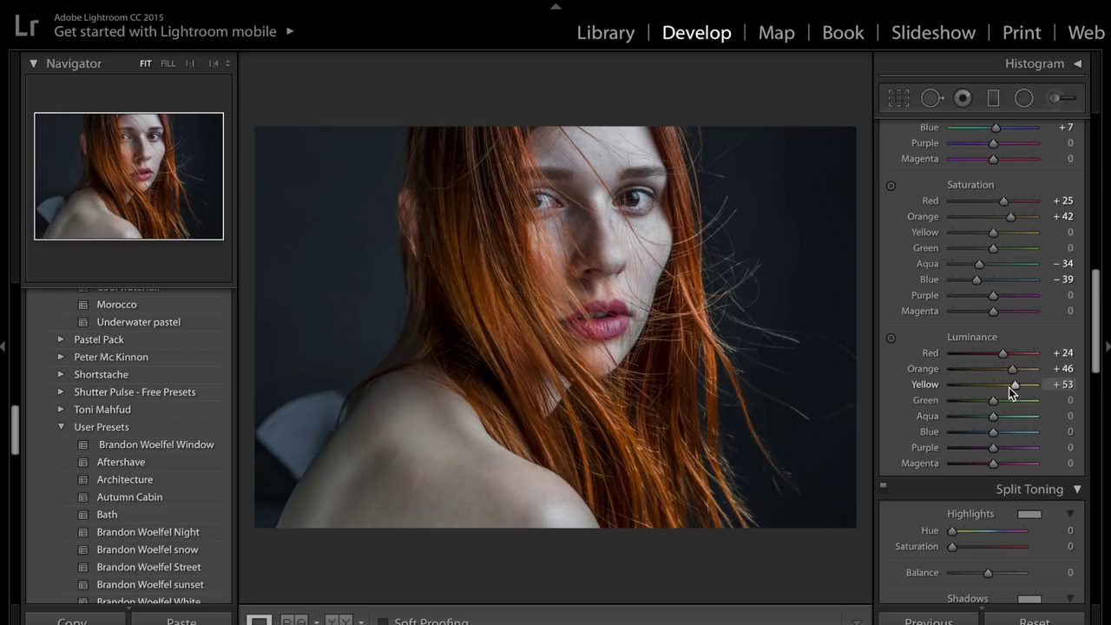
scroll(1012, 449, "down", 2)
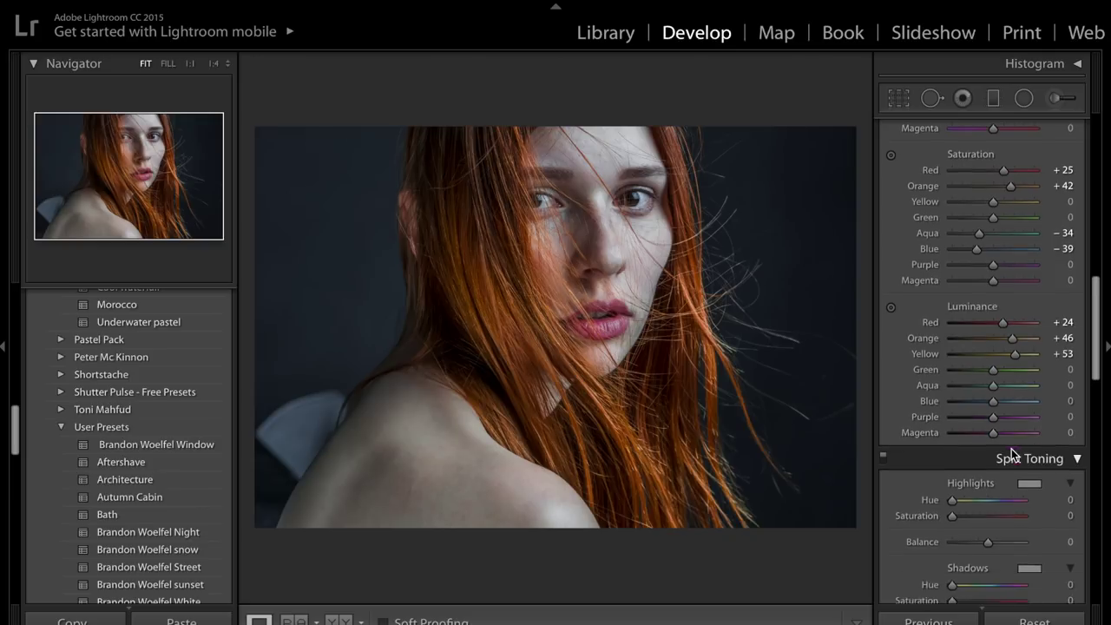
scroll(1011, 449, "down", 5)
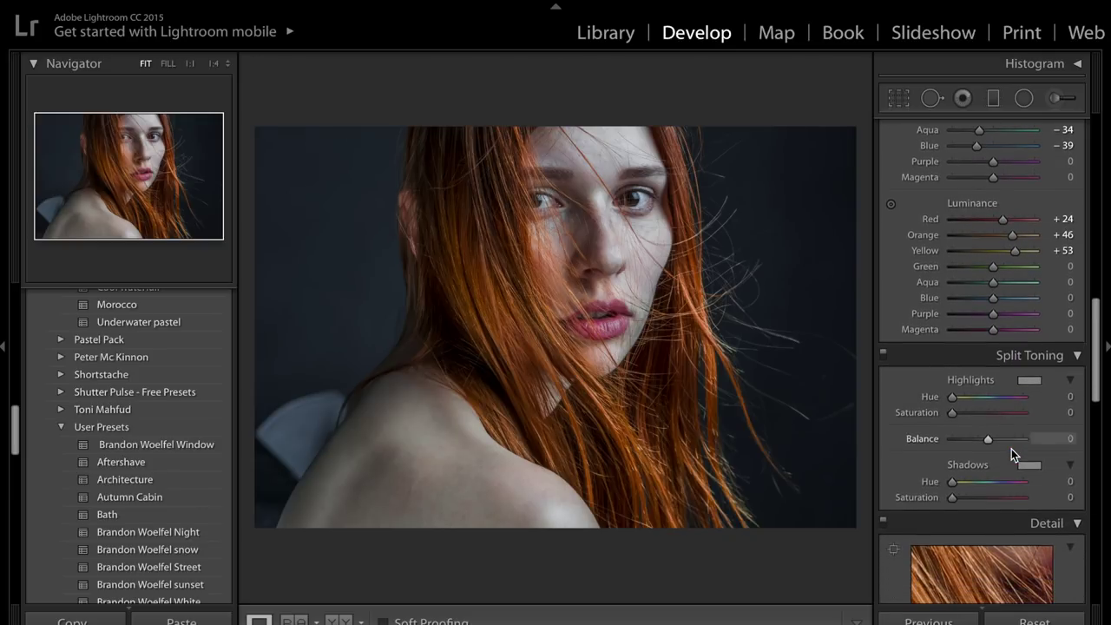
key("backslash")
key("backslash")
key("backslash")
key("backslash")
Tint the split-toning shadows with hue 228 and saturation 7
scroll(1011, 449, "down", 4)
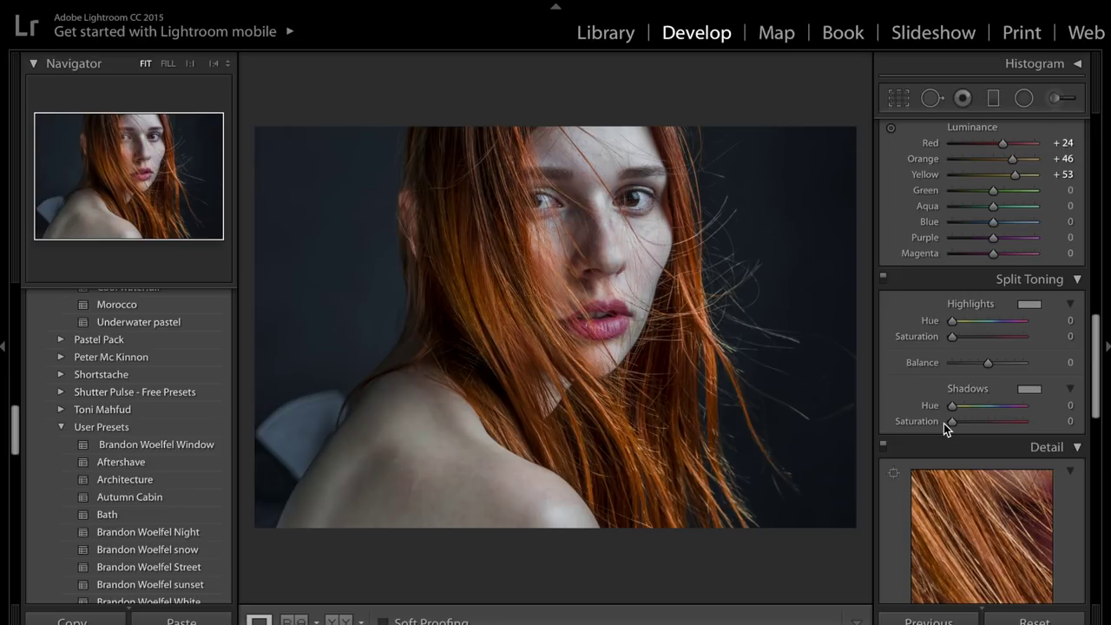
left_click_drag(955, 425, 960, 424)
key("alt")
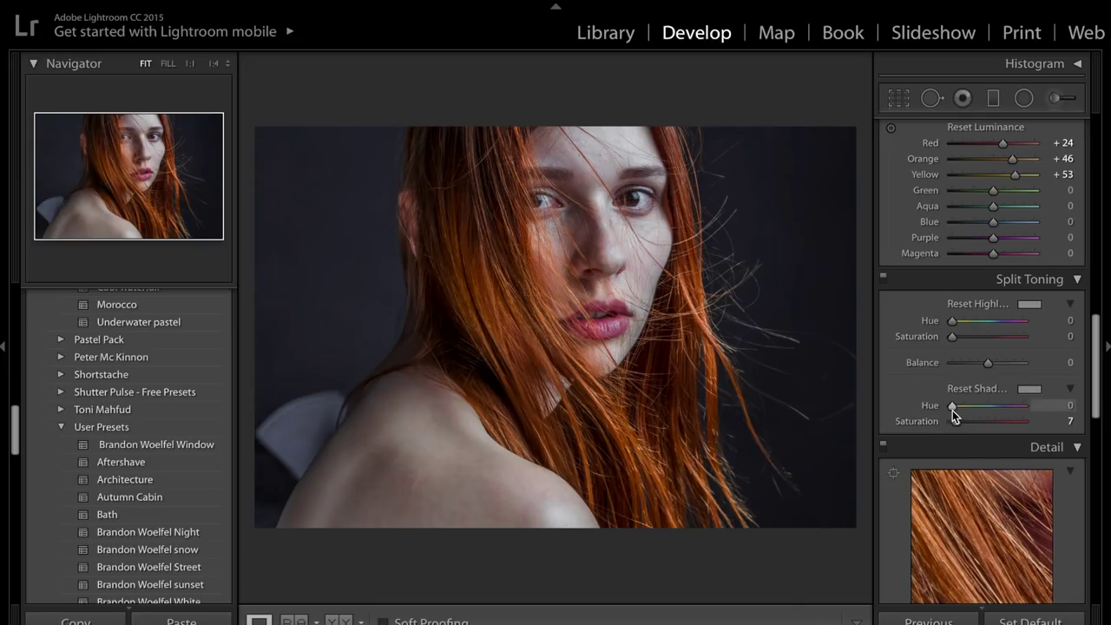
key("alt")
left_click_drag(953, 405, 996, 406)
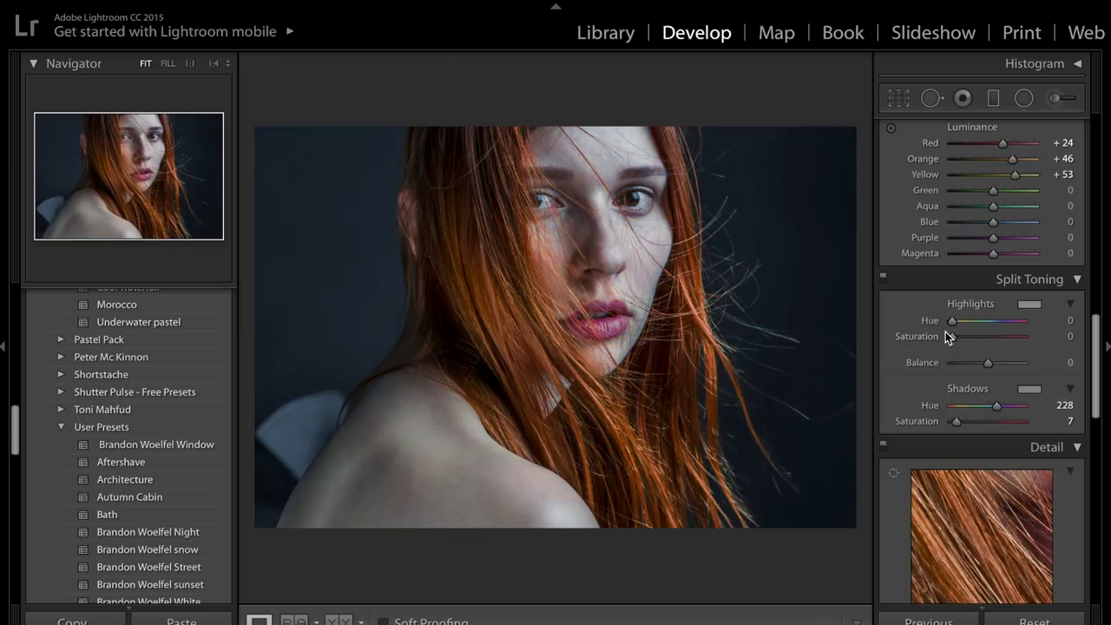
Tint the split-toning highlights with hue 26 and a saturation slightly below 20, comparing the photo with split toning switched off and on
mouse_move(953, 338)
left_mouse_down()
mouse_move(969, 339)
mouse_move(958, 321)
left_mouse_up()
left_click(884, 278)
left_click(884, 278)
left_click(884, 279)
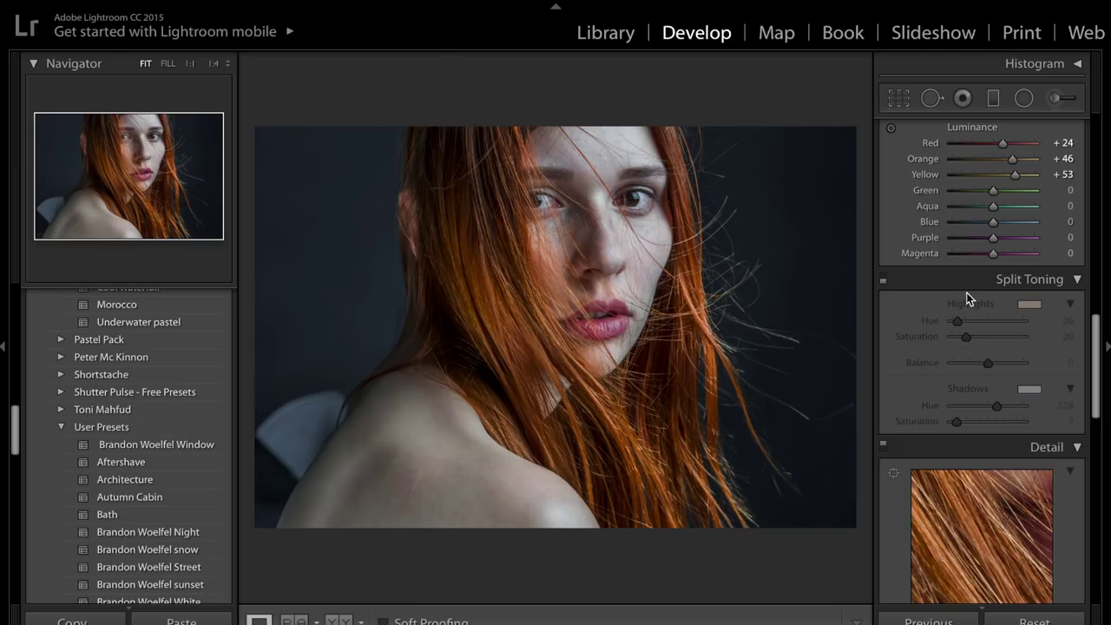
left_click(884, 280)
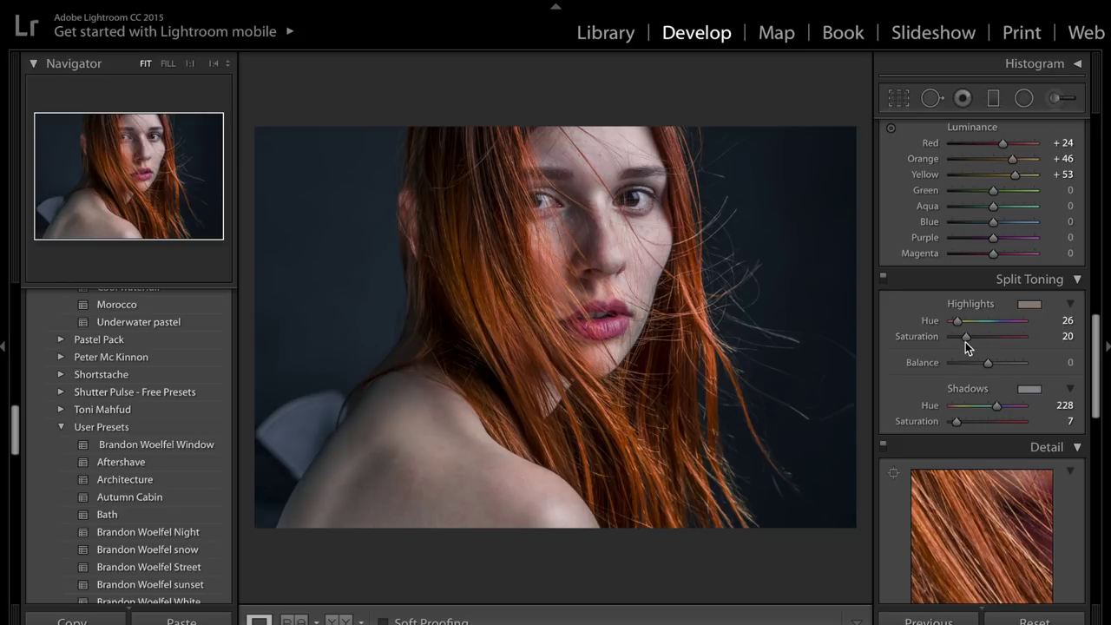
left_click_drag(965, 339, 961, 339)
Set the sharpening amount to 45 and its radius to 0.8, using the woman's fully visible eye as the detail preview
scroll(961, 340, "down", 3)
scroll(961, 343, "down", 5)
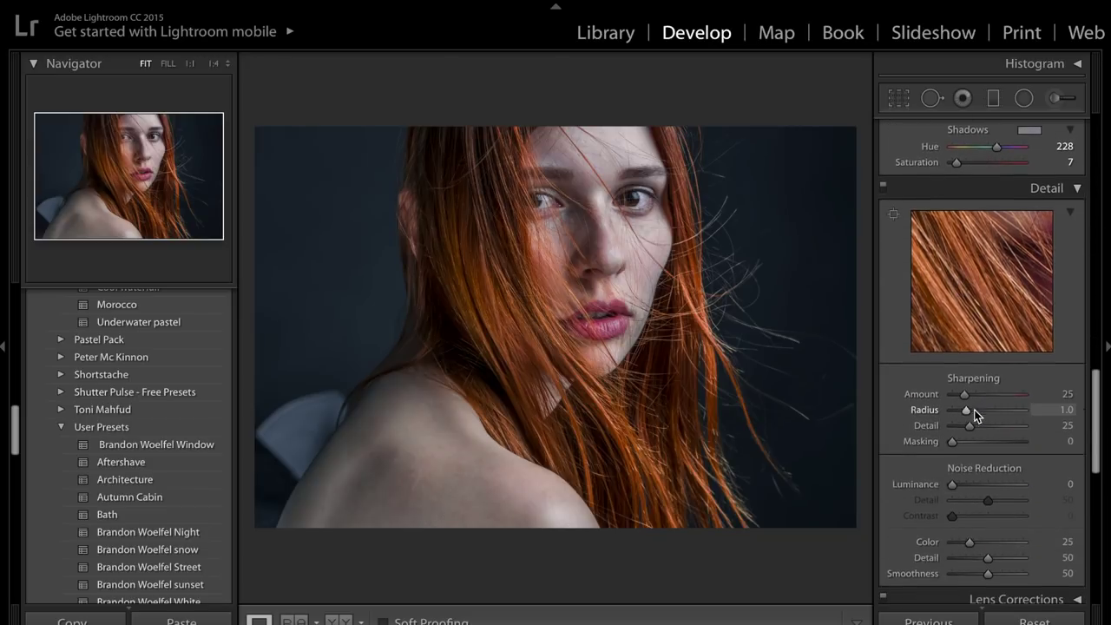
left_click_drag(965, 395, 974, 395)
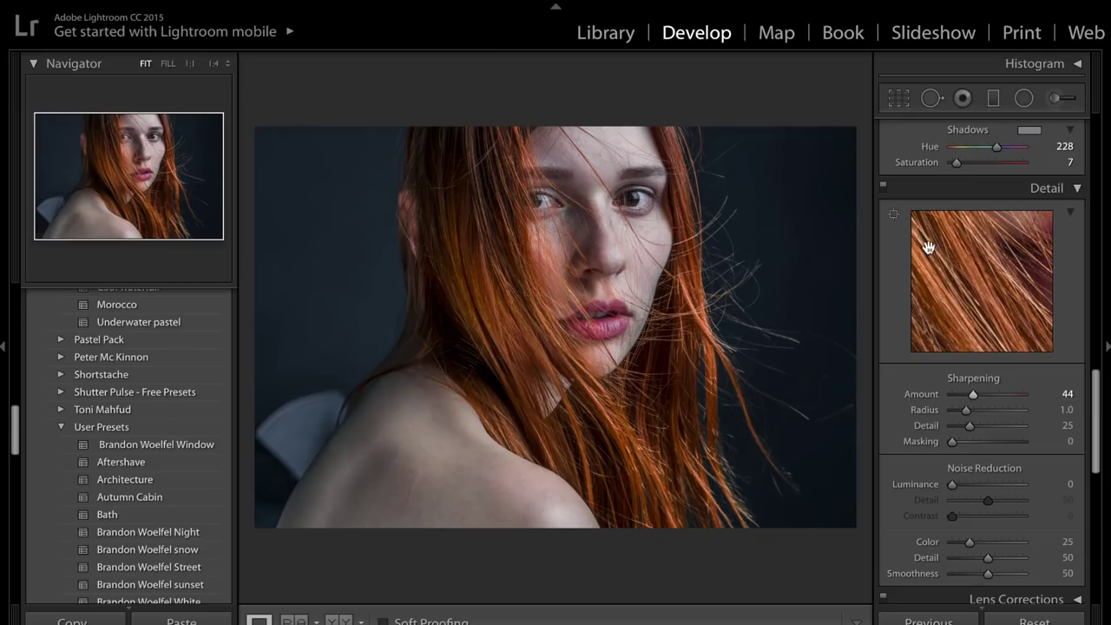
left_click(892, 215)
left_click(629, 197)
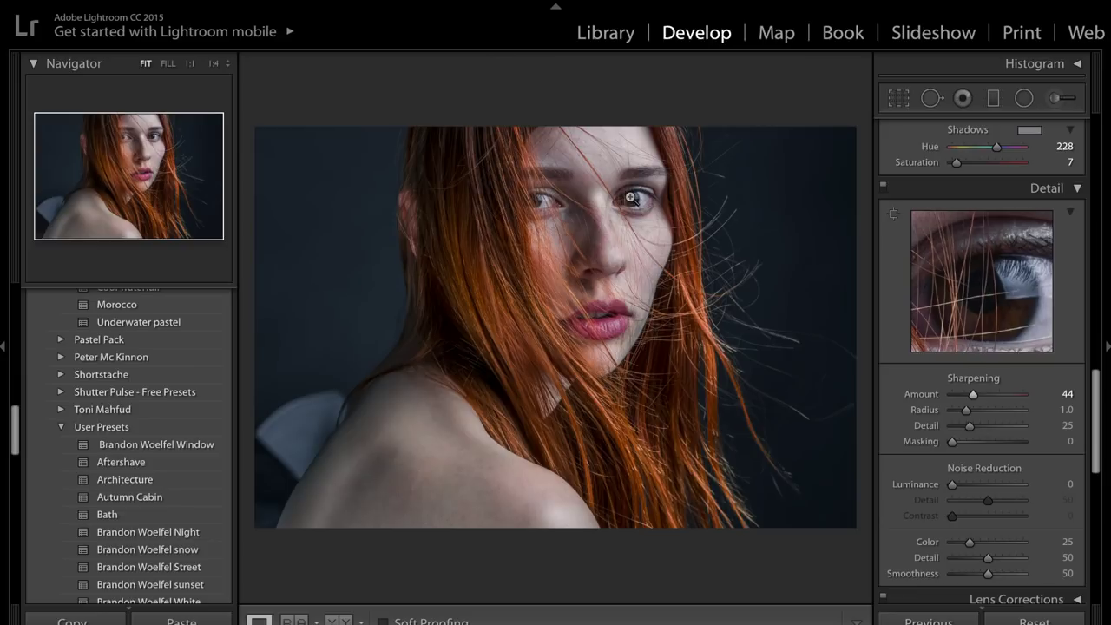
mouse_move(971, 397)
left_mouse_down()
mouse_move(992, 396)
mouse_move(979, 413)
mouse_move(991, 414)
mouse_move(979, 393)
mouse_move(979, 410)
mouse_move(962, 409)
left_mouse_up()
left_click_drag(978, 398, 972, 396)
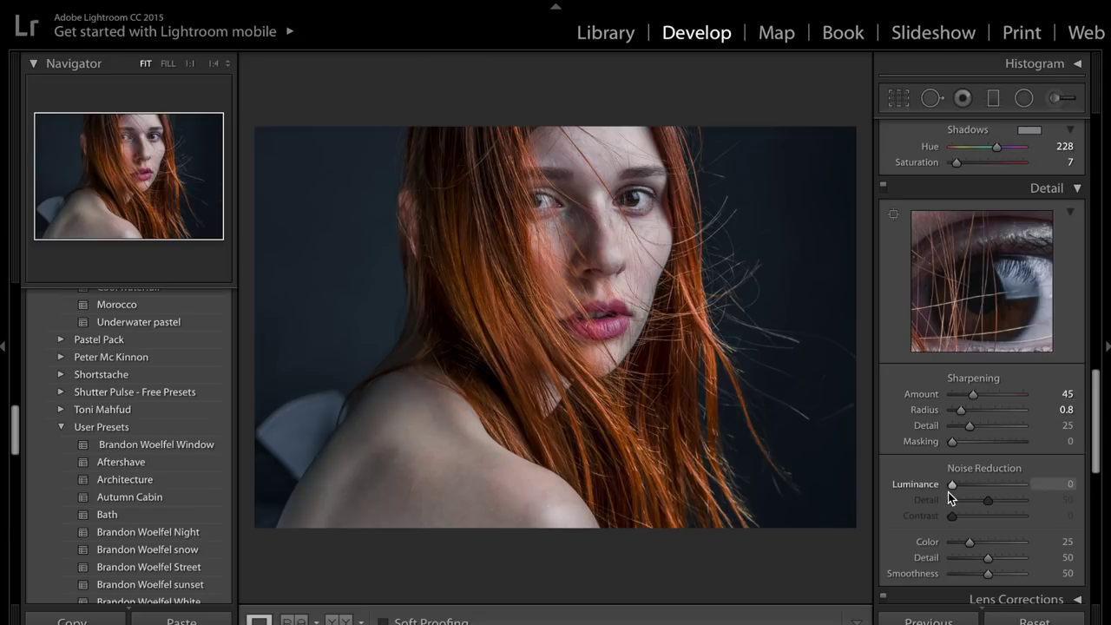
Try a blue primary hue of +100 and a red primary hue of −80 in the camera calibration, undoing each change
scroll(948, 491, "down", 5)
scroll(948, 492, "down", 10)
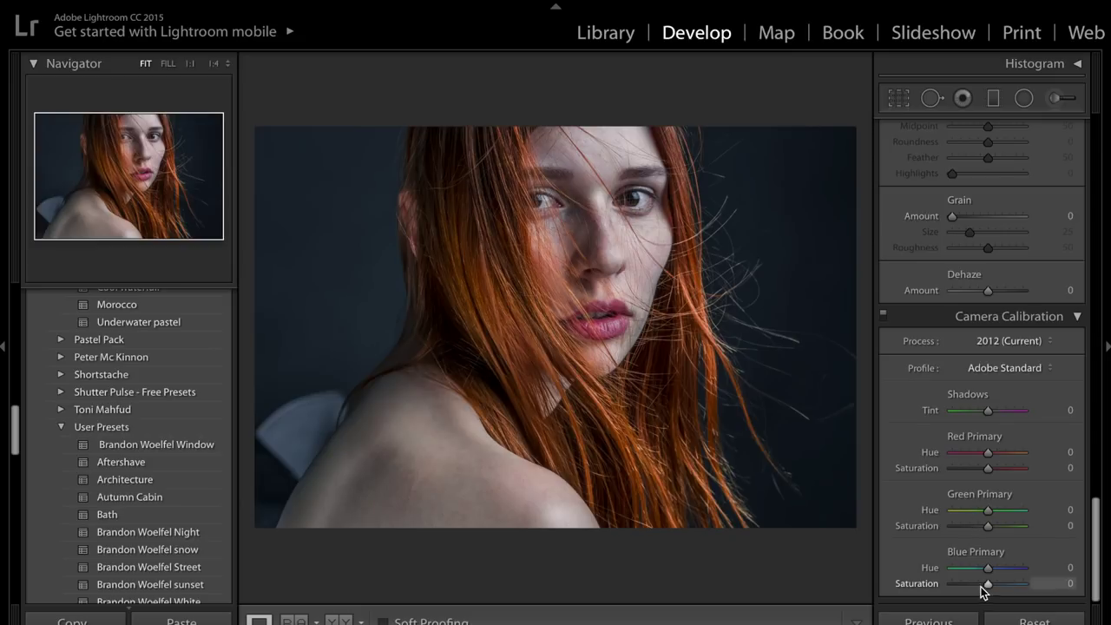
left_click_drag(987, 570, 1032, 567)
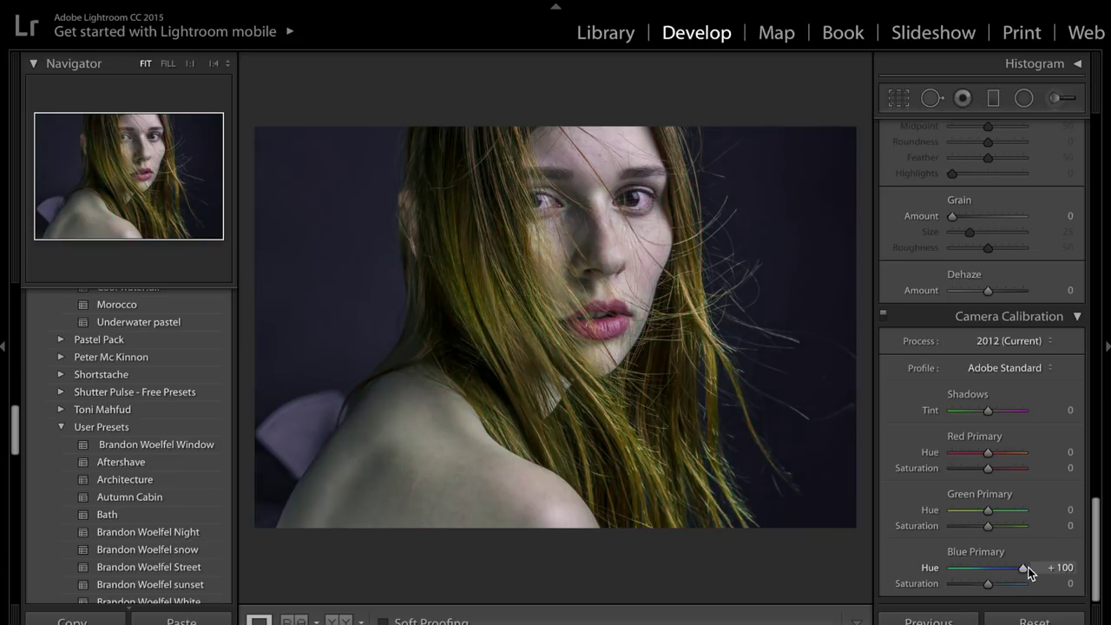
key("ctrl+z")
left_click_drag(988, 452, 955, 467)
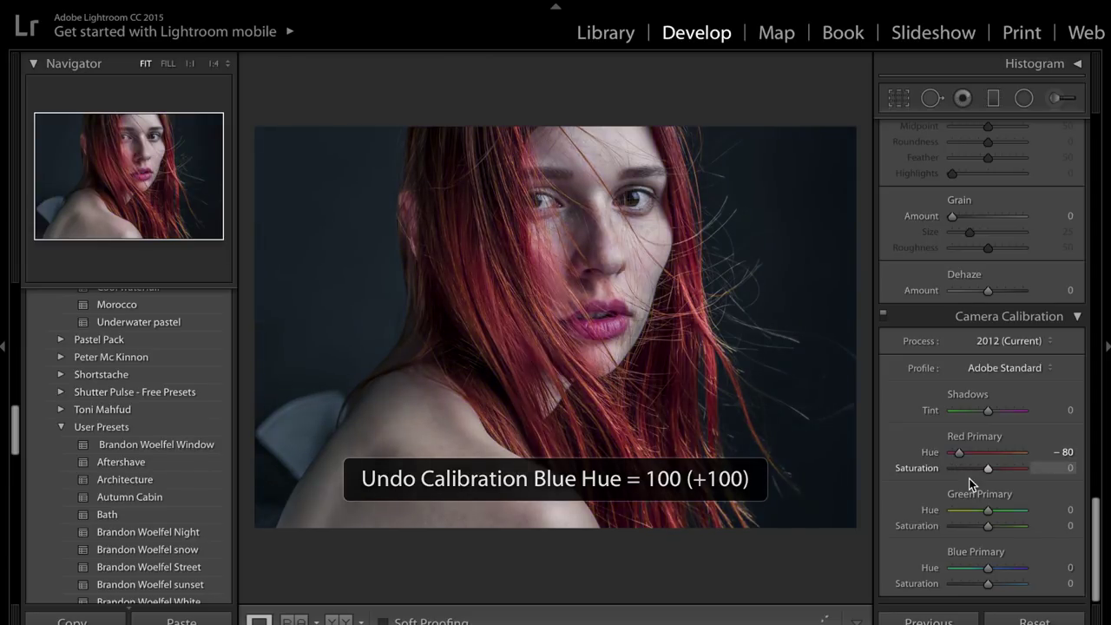
key("ctrl+z")
Set the camera calibration's green primary hue to +22 and compare the edit with the original photo
left_click_drag(989, 513, 1026, 513)
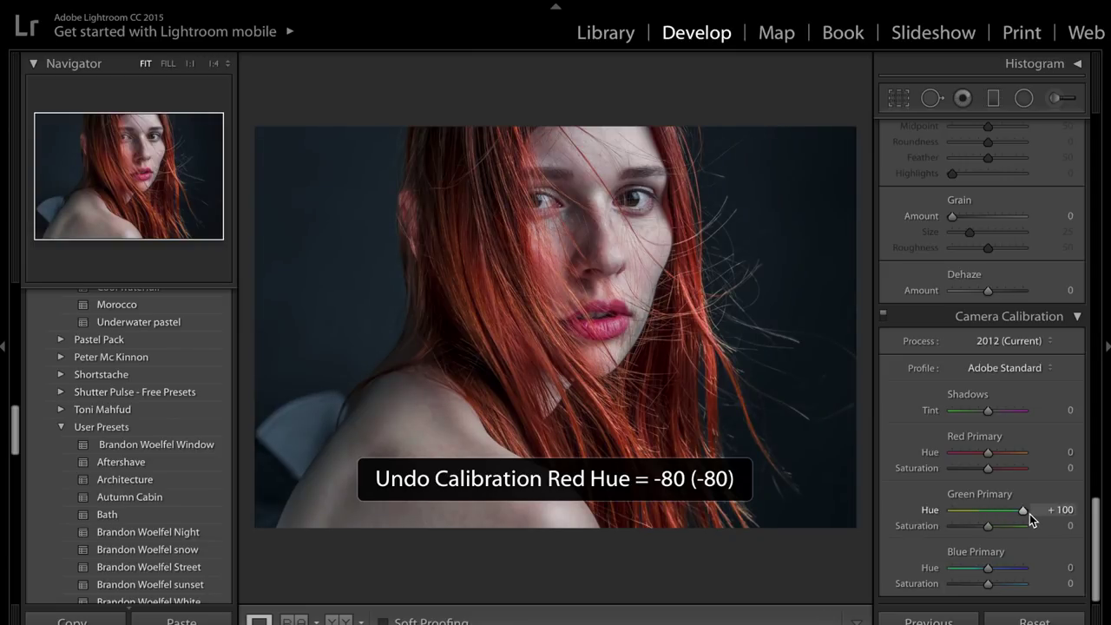
left_click_drag(1029, 514, 998, 514)
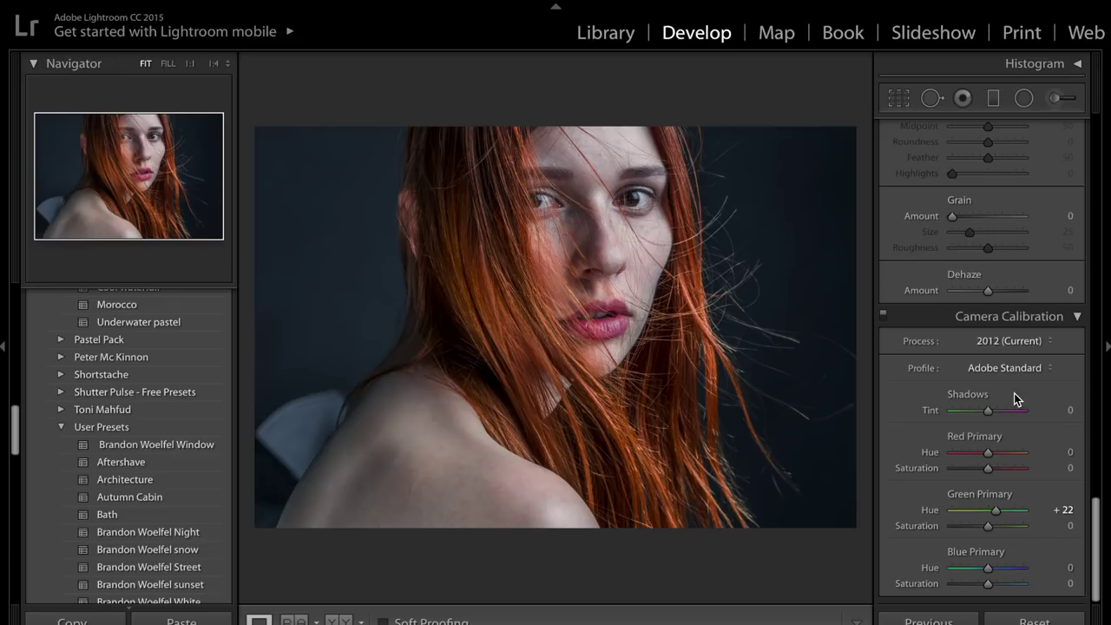
scroll(1016, 399, "up", 20)
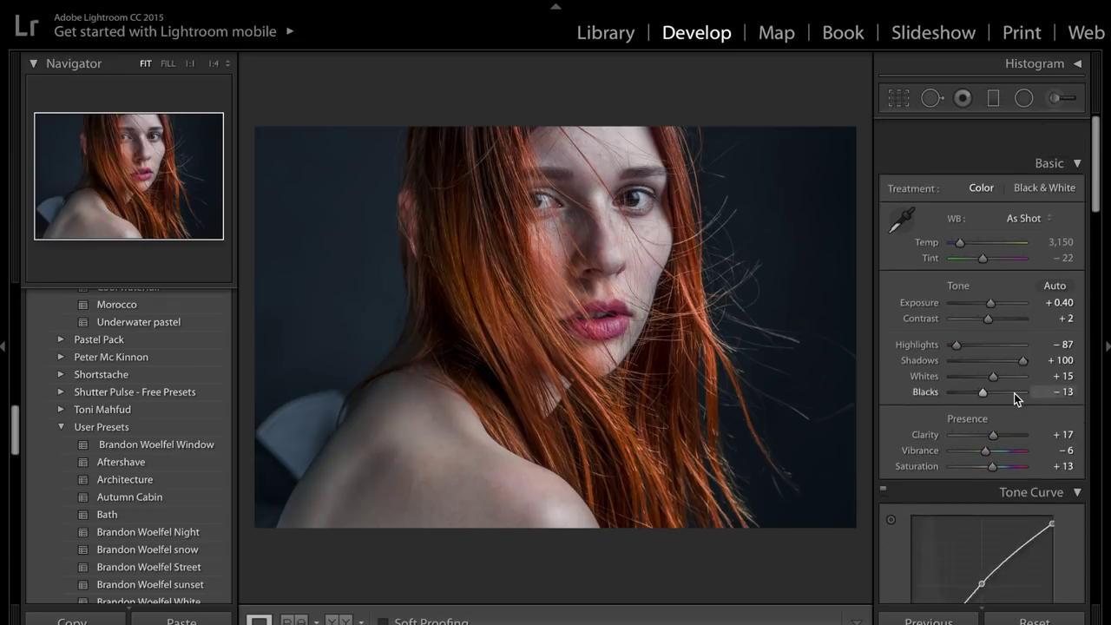
key("backslash")
key("backslash")
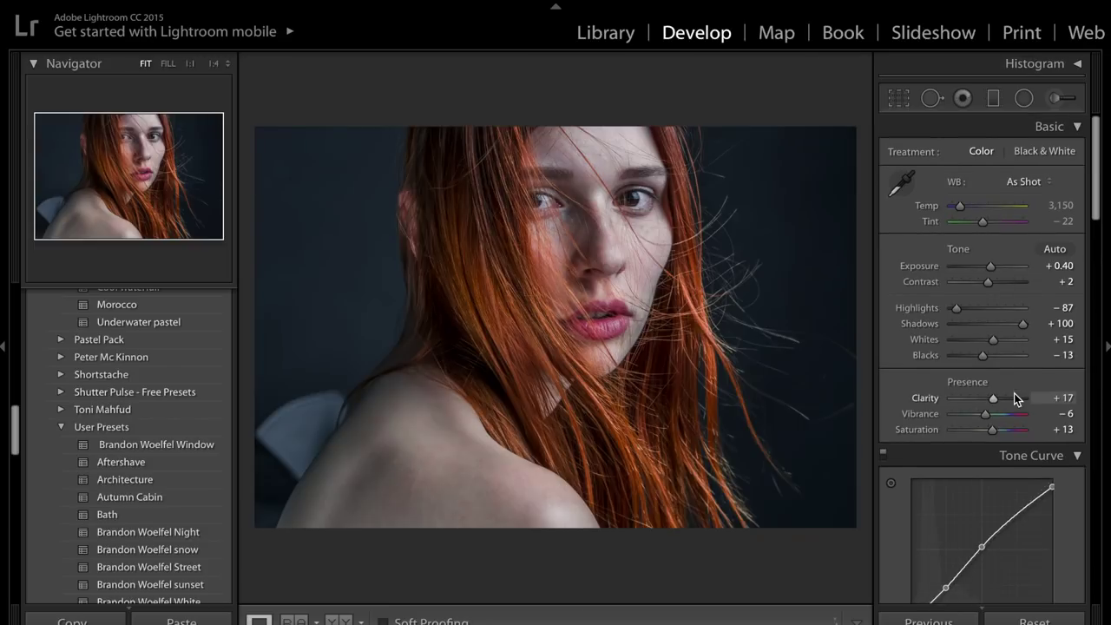
Start an adjustment brush for the woman's eyes at 1:2 magnification and reduce the brush size to 6.0
left_click(1056, 98)
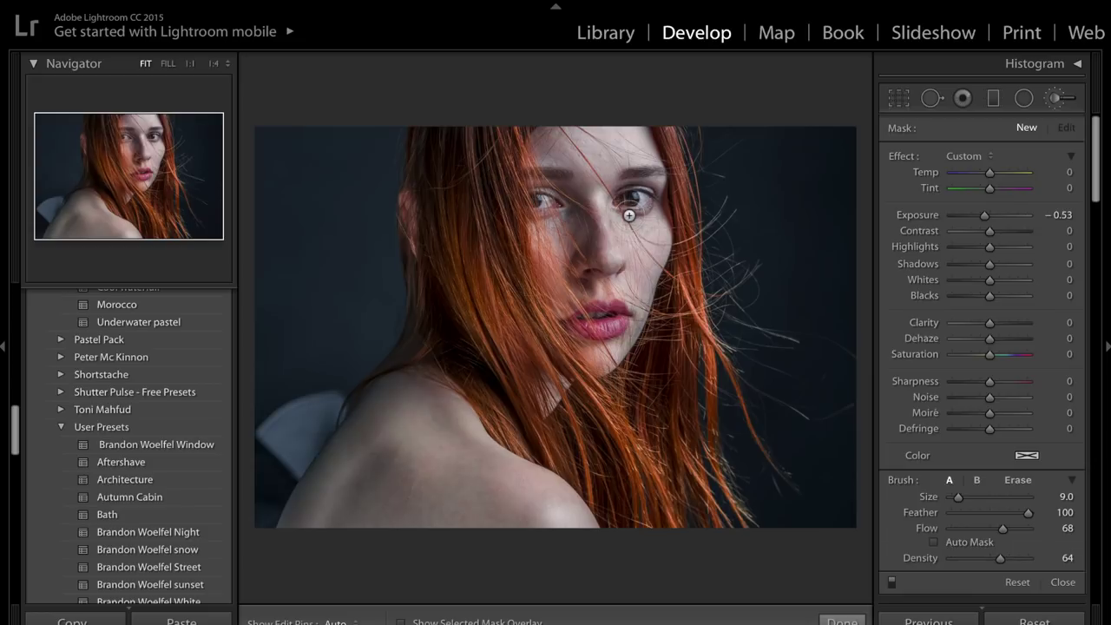
key("z")
left_click_drag(712, 164, 608, 397)
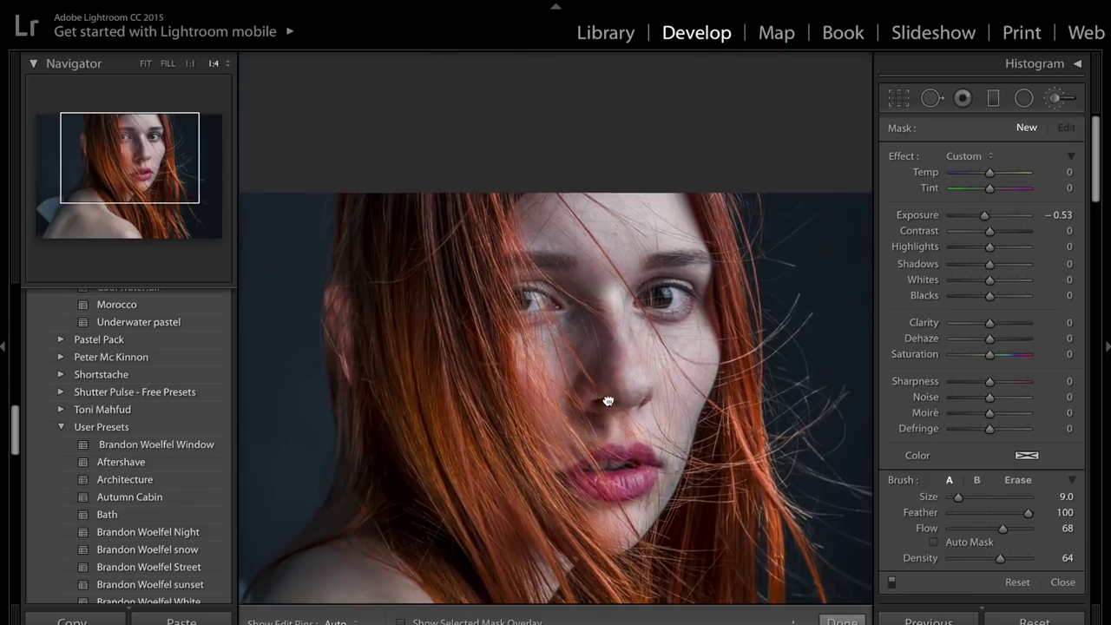
key("ctrl+equal")
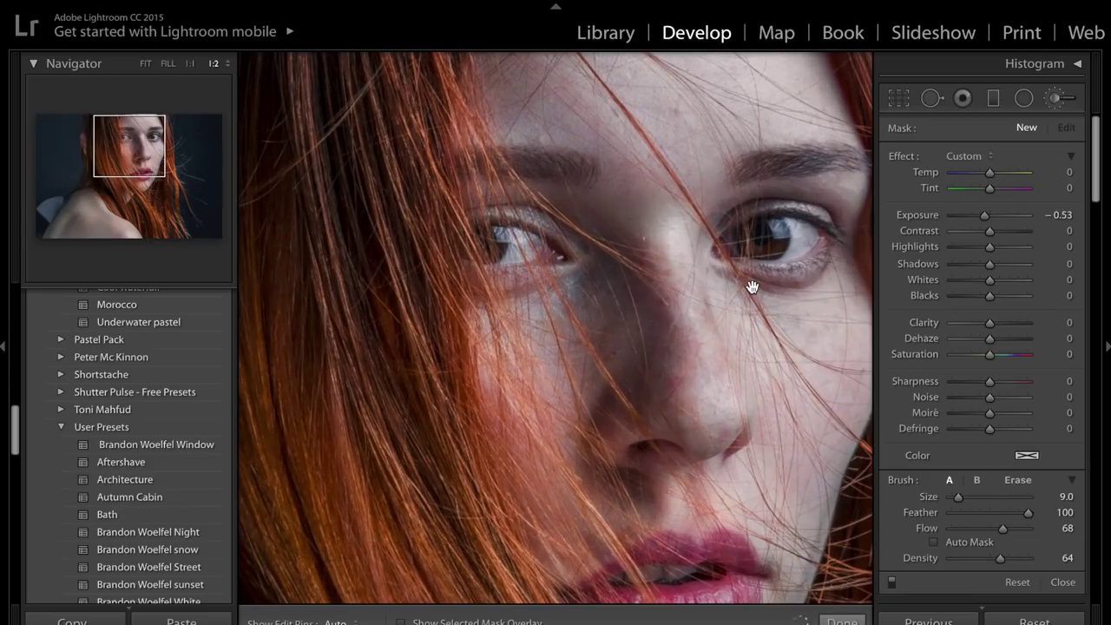
left_click_drag(747, 290, 635, 313)
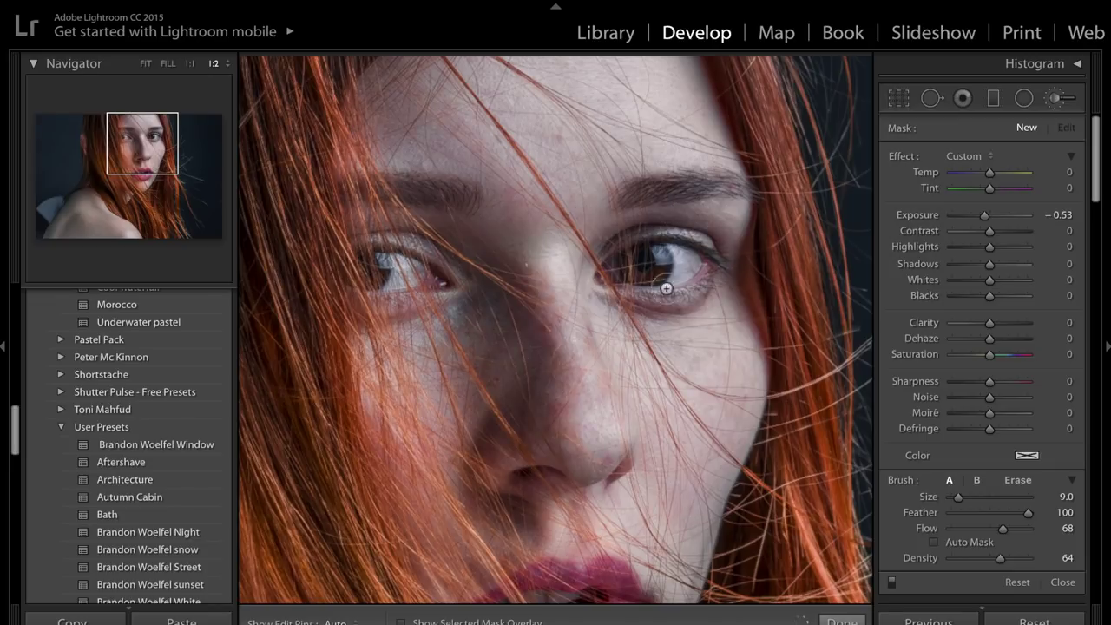
scroll(669, 302, "down", 1)
scroll(669, 302, "down", 2)
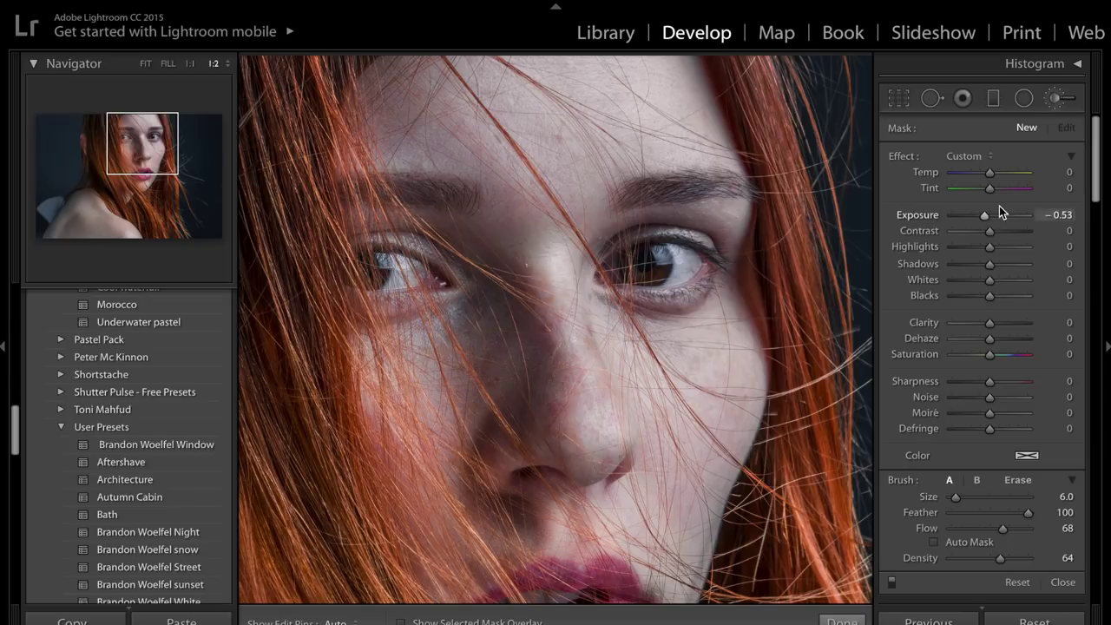
Reset the brush exposure and raise it to 0.88, then hide the edit pins
double_click(935, 214)
left_click_drag(991, 217, 999, 217)
key("h")
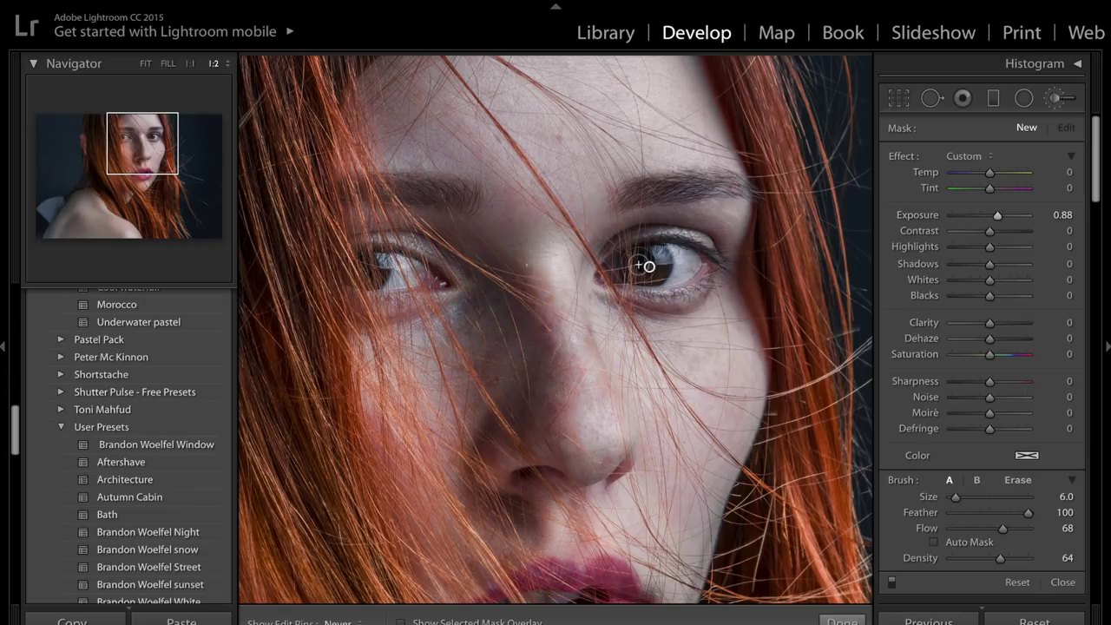
Paint the brightening brush over the irises of both eyes, toggling the edit pins to check the strokes
mouse_move(650, 258)
left_mouse_down()
mouse_move(638, 261)
mouse_move(647, 265)
left_mouse_up()
key("h")
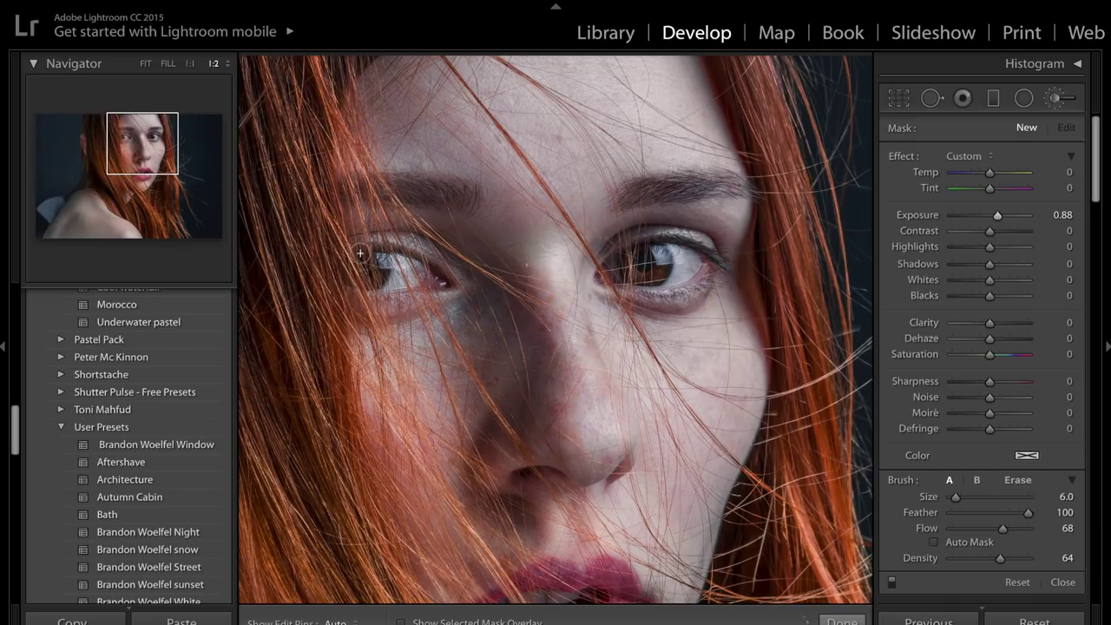
key("h")
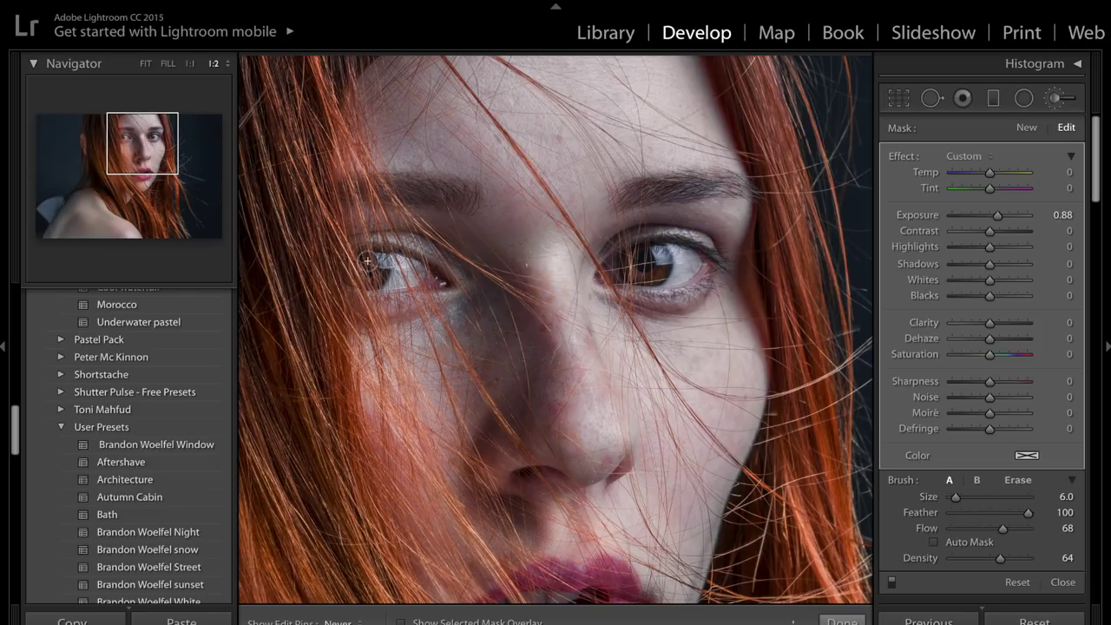
key("h")
Set the eye brush adjustment to highlights 30, saturation 100 and temperature 2
mouse_move(989, 251)
left_mouse_down()
mouse_move(1014, 247)
mouse_move(999, 247)
left_mouse_up()
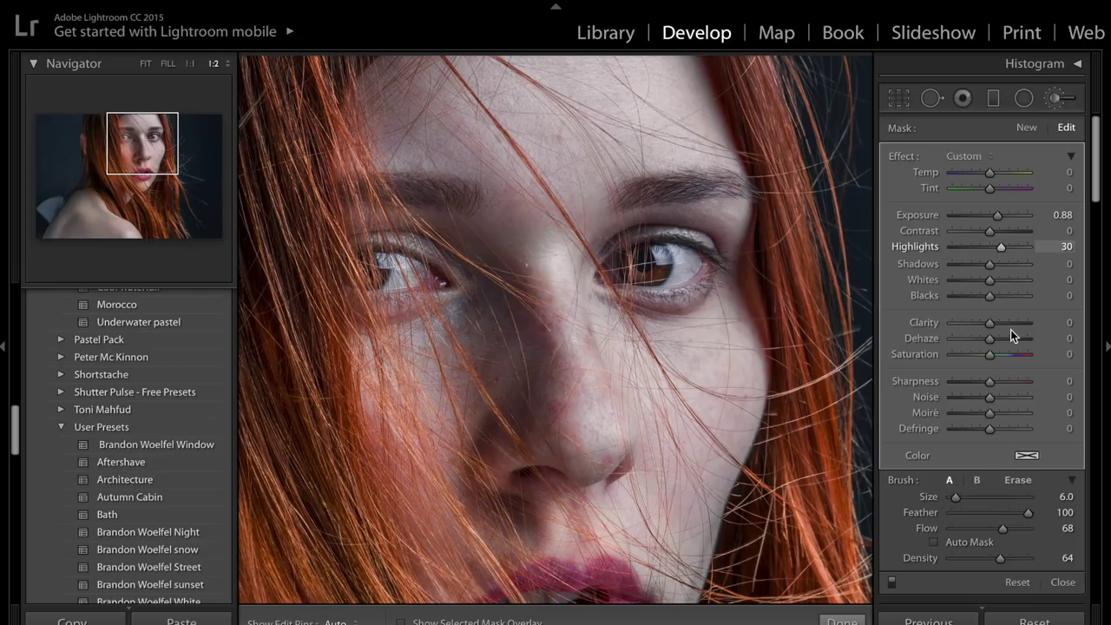
left_click_drag(990, 356, 1025, 355)
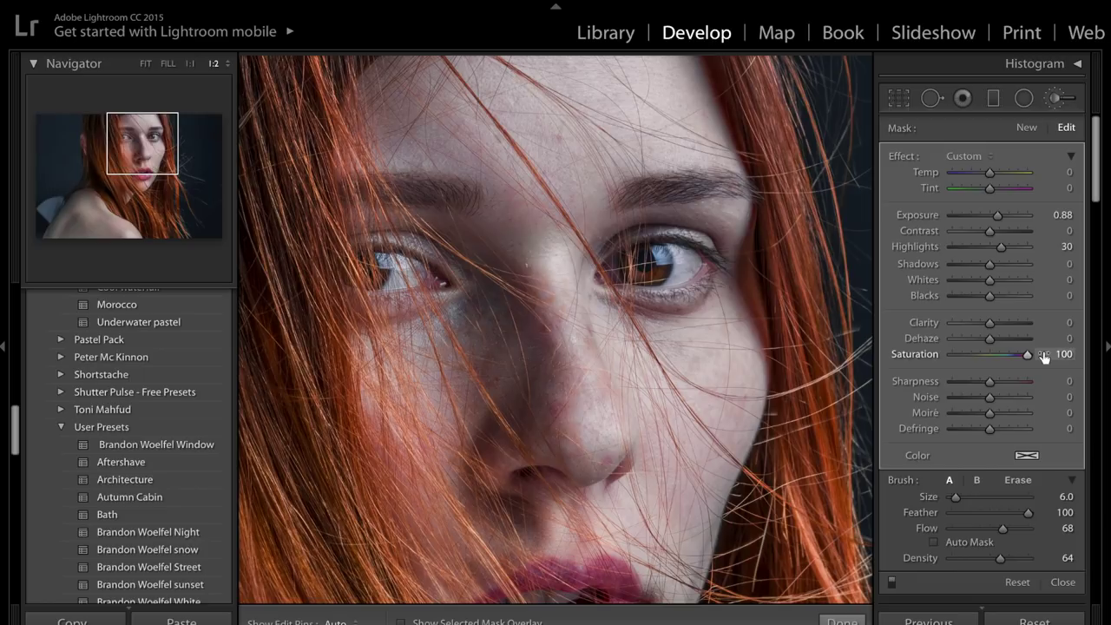
mouse_move(992, 172)
left_mouse_down()
mouse_move(1058, 178)
mouse_move(952, 183)
mouse_move(992, 175)
left_mouse_up()
key("h")
left_click_drag(655, 276, 645, 272)
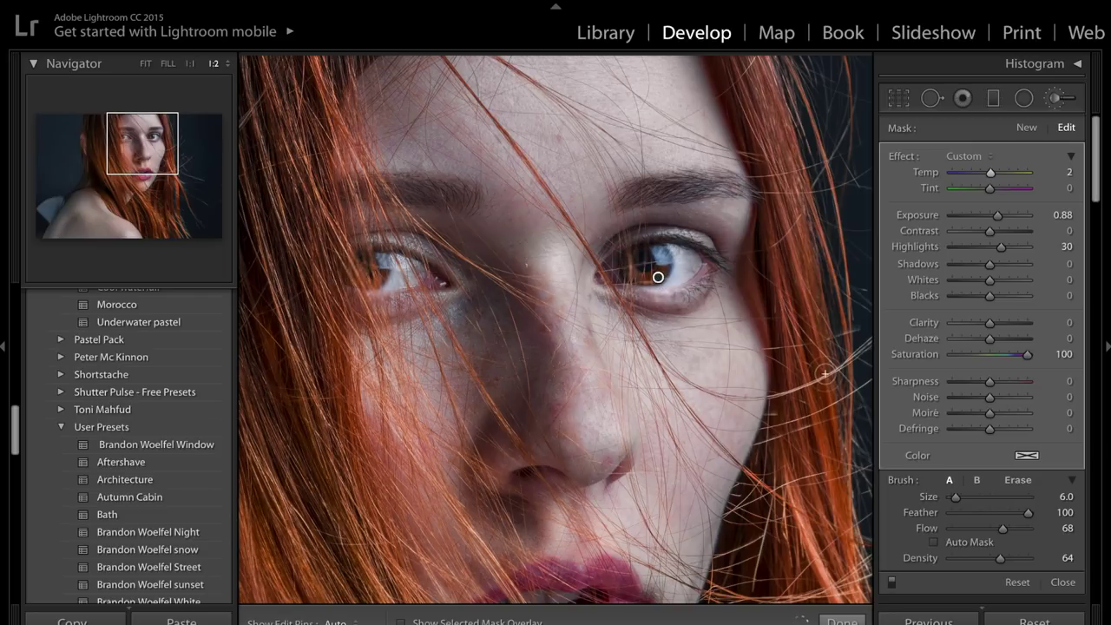
key("ctrl+z")
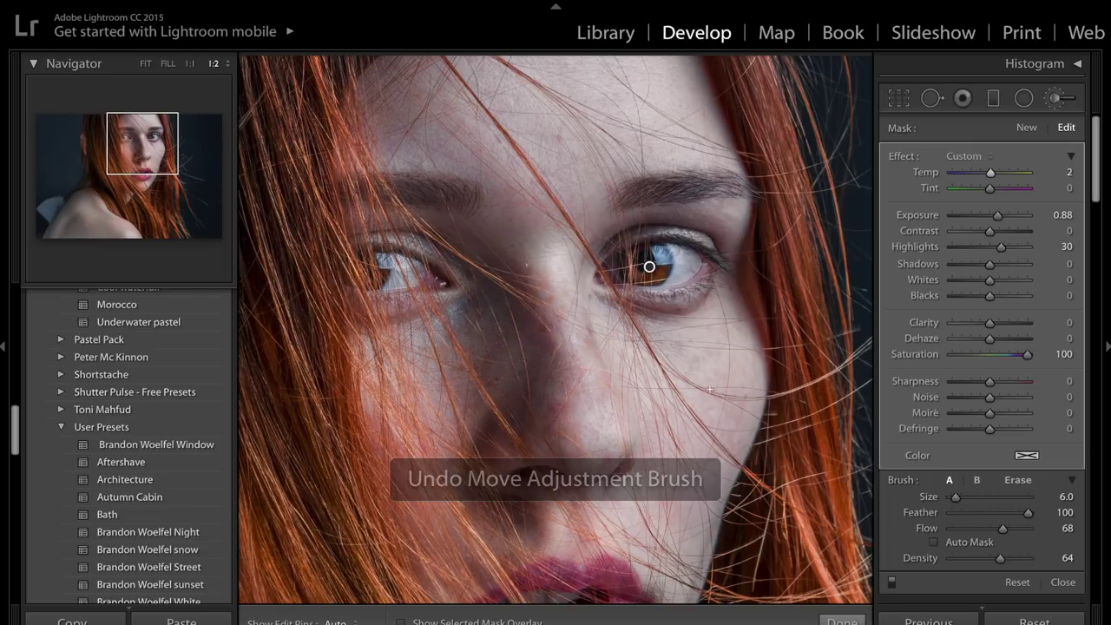
Close the adjustment brush and compare the whole edited portrait with the original photo several times
left_click(843, 619)
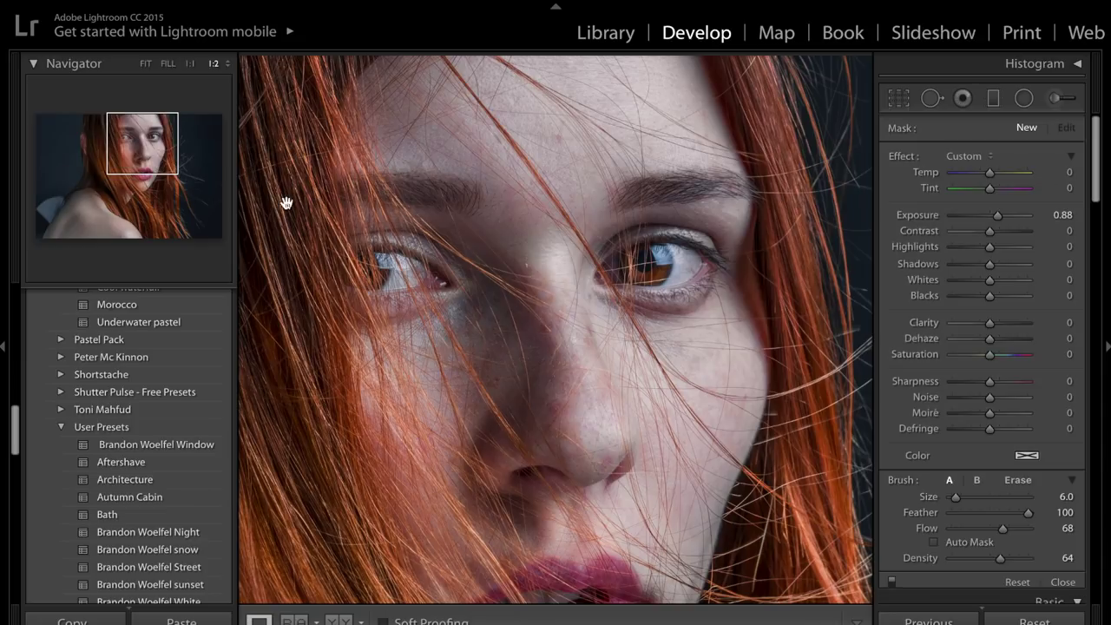
left_click(144, 64)
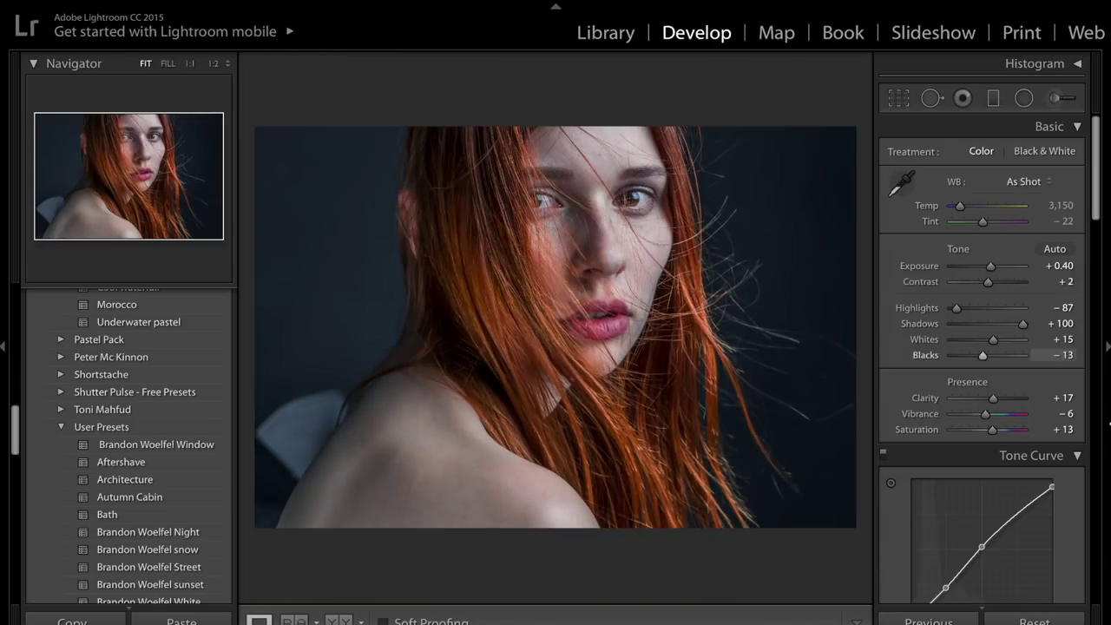
key("backslash")
key("backslash")
key("backslash")
key("backslash")
key("backslash")
key("backslash")
left_click(1025, 98)
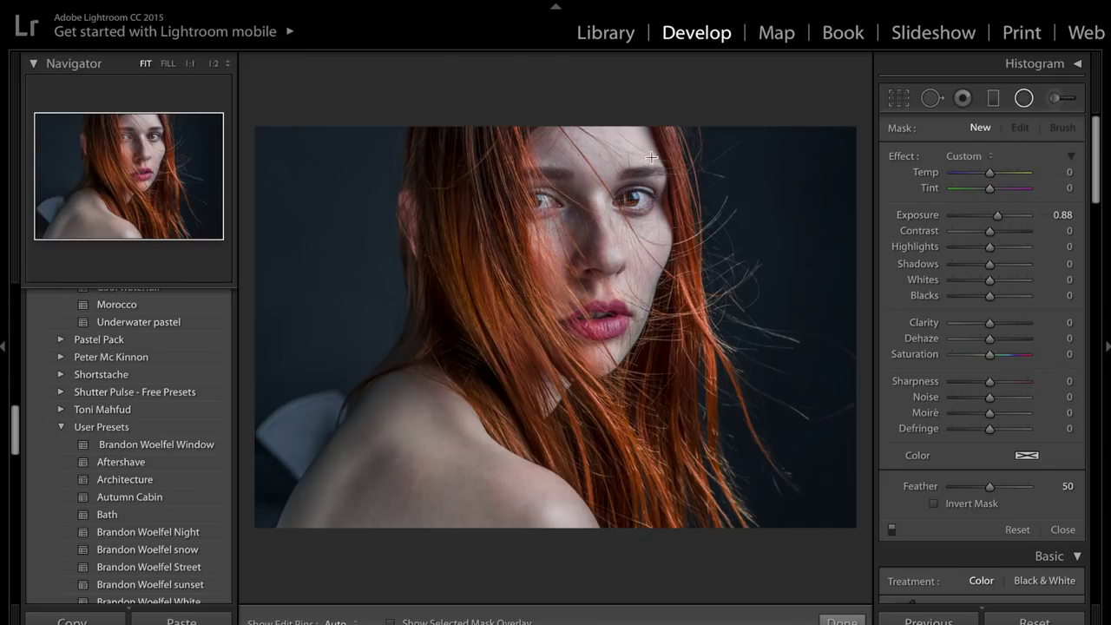
left_click_drag(624, 146, 634, 136)
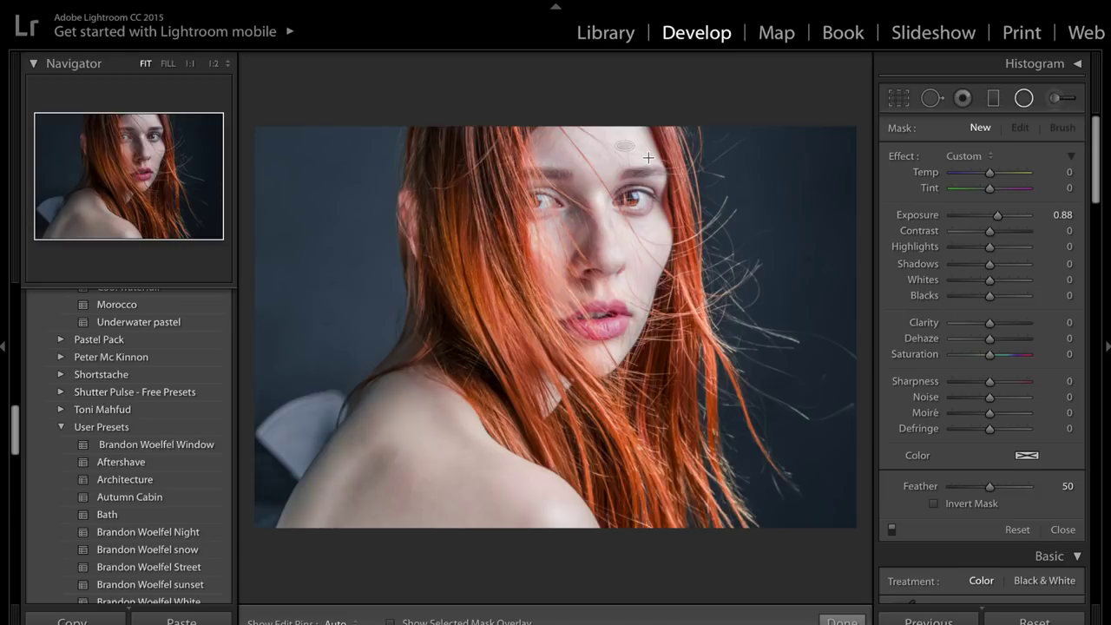
key("ctrl+z")
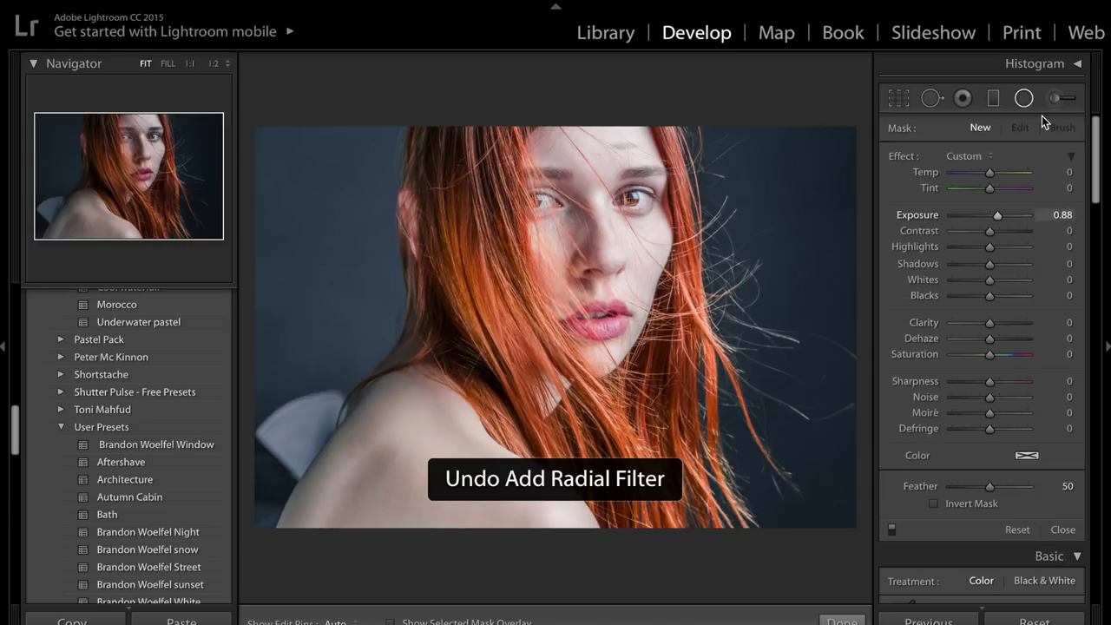
Start a new adjustment brush with exposure reset to 0.00, contrast −1 and highlights 20
key("k")
double_click(918, 216)
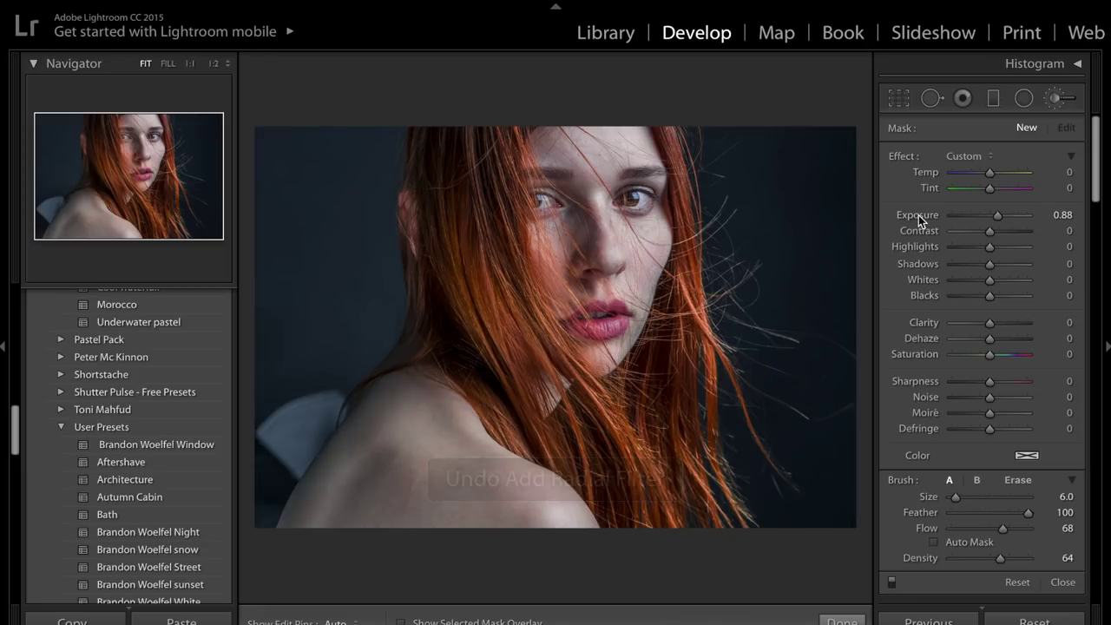
left_click(990, 231)
left_click_drag(991, 246, 998, 247)
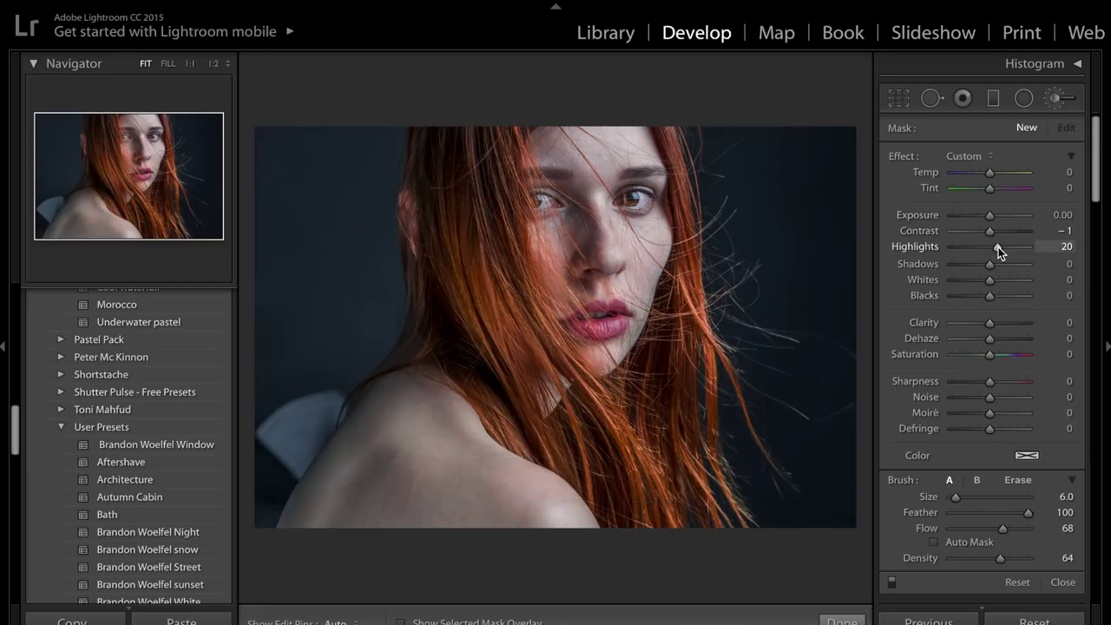
Enlarge the brush to size 8.0, paint the highlights adjustment over the woman's face, and finish the brush
scroll(673, 249, "up", 1)
key("h")
scroll(660, 251, "up", 1)
left_click_drag(647, 296, 599, 217)
key("h")
key("h")
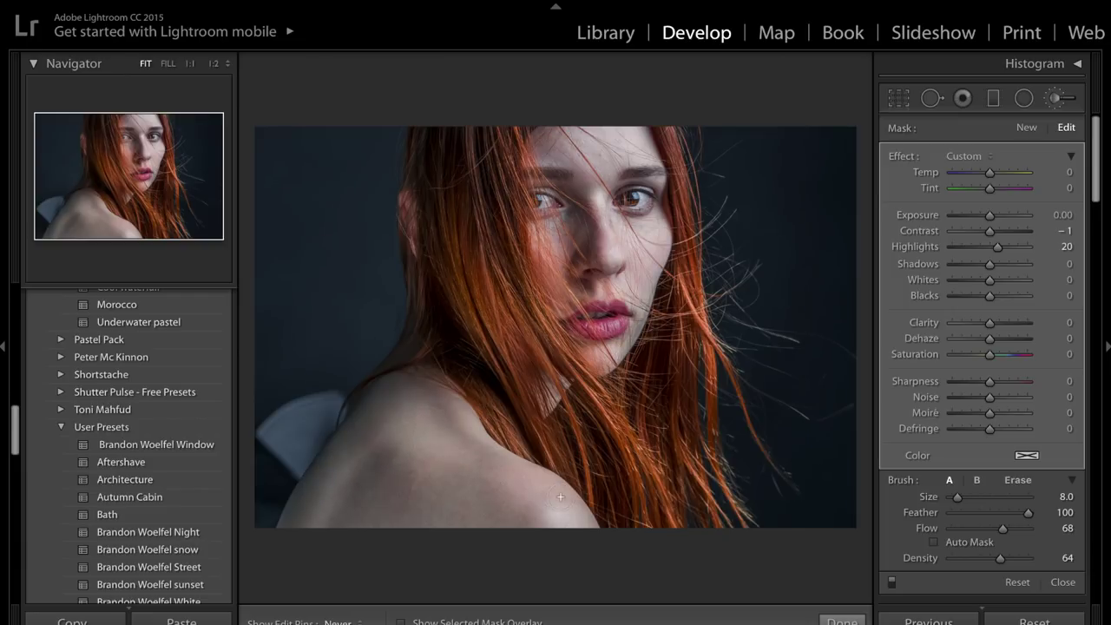
left_click(841, 622)
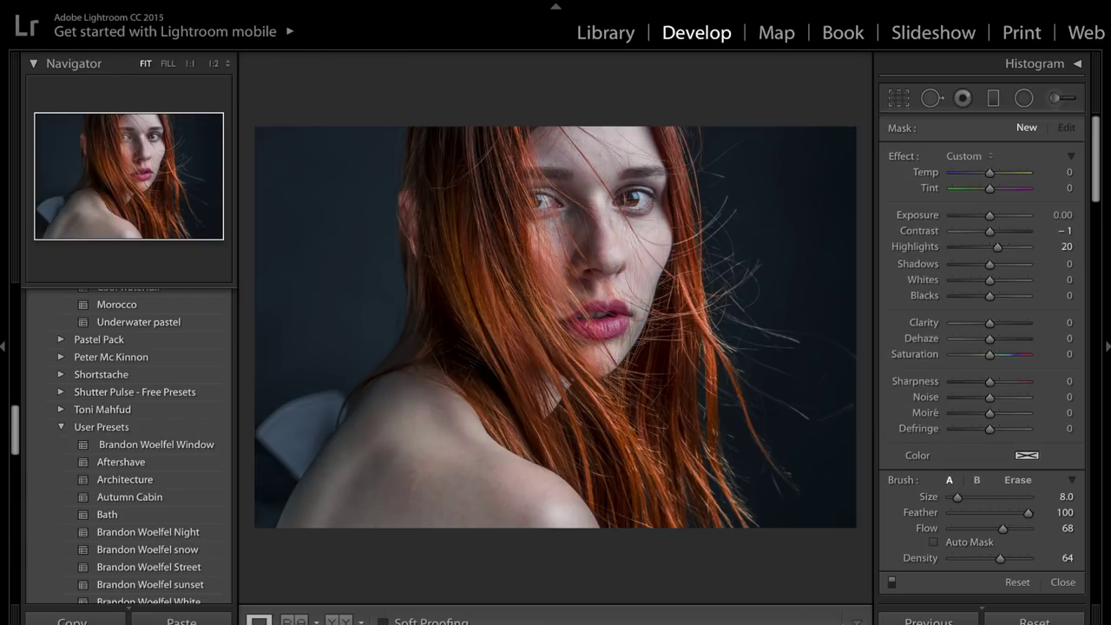